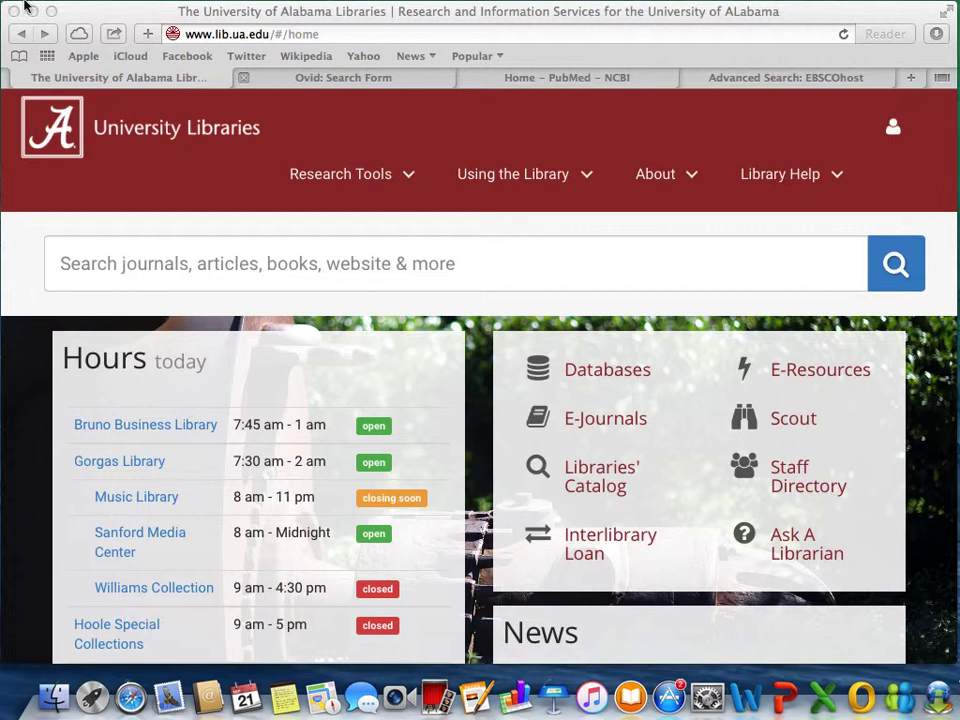
Look over the open Ovid, PubMed and EBSCOhost search pages and return to the University Libraries home page
{"action": "left_click", "coordinate": [296, 79]}
{"action": "left_click", "coordinate": [510, 80]}
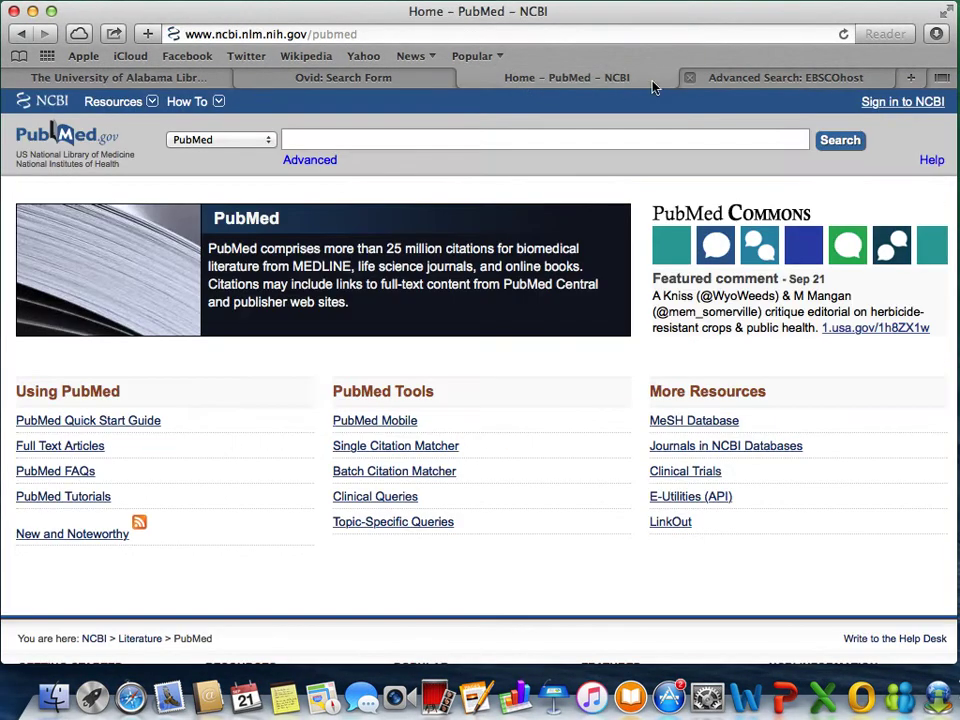
{"action": "left_click", "coordinate": [741, 80]}
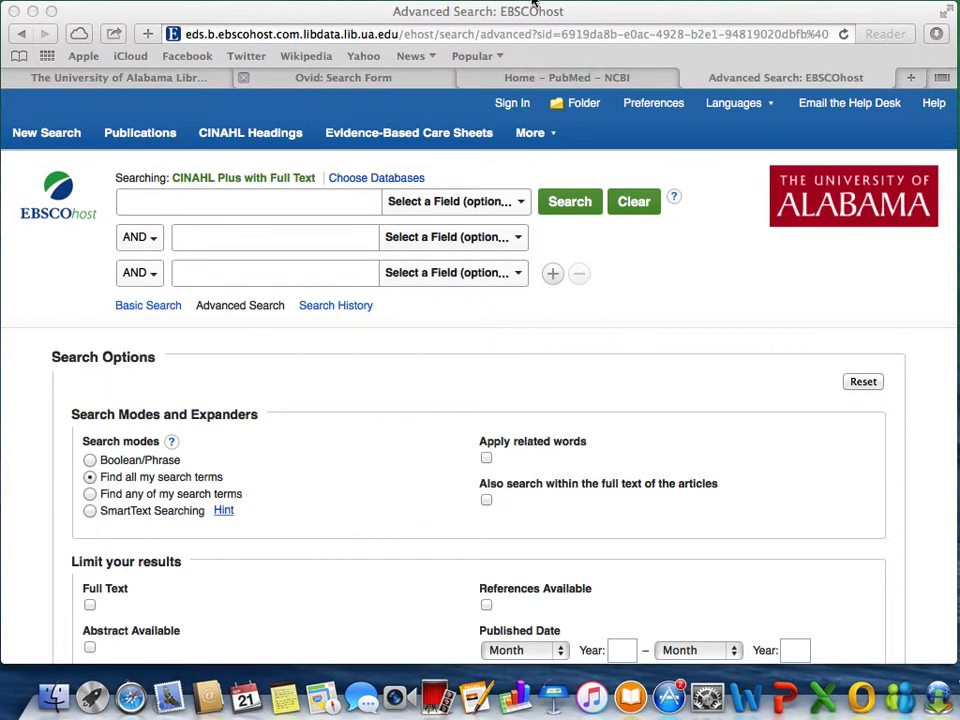
{"action": "left_click", "coordinate": [356, 78]}
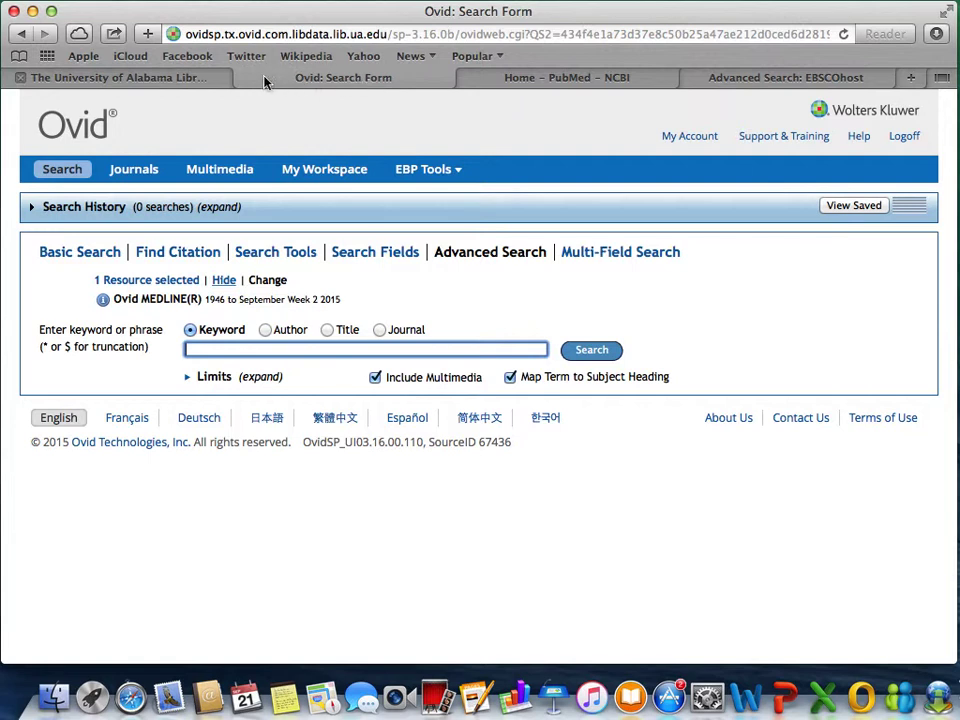
{"action": "left_click", "coordinate": [184, 79]}
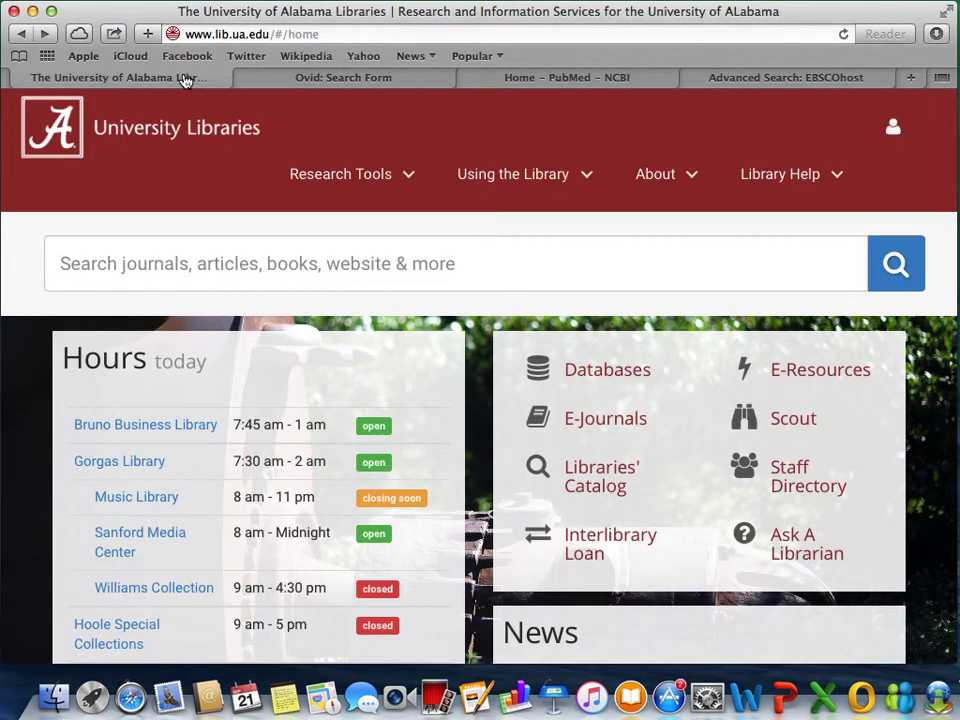
Open the library's Databases list and filter it by "medline"
{"action": "left_click", "coordinate": [581, 385]}
{"action": "left_click", "coordinate": [814, 388]}
{"action": "type", "text": "medline"}
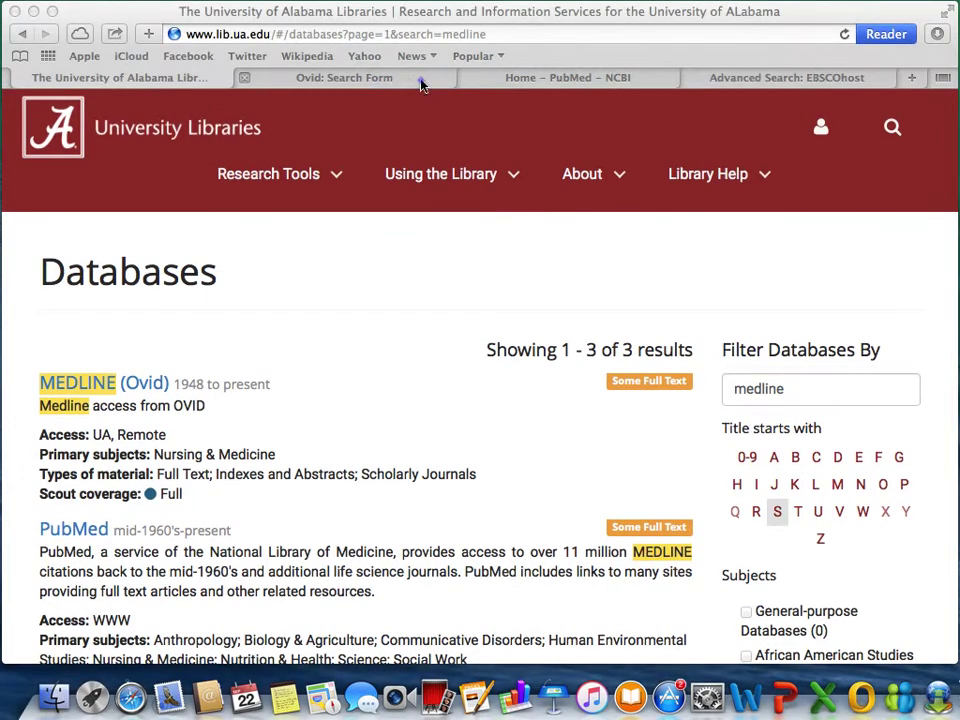
Search Ovid MEDLINE for "heart attack" mapped to the Myocardial Infarction subject heading, without picking any subheadings
{"action": "left_click", "coordinate": [421, 82]}
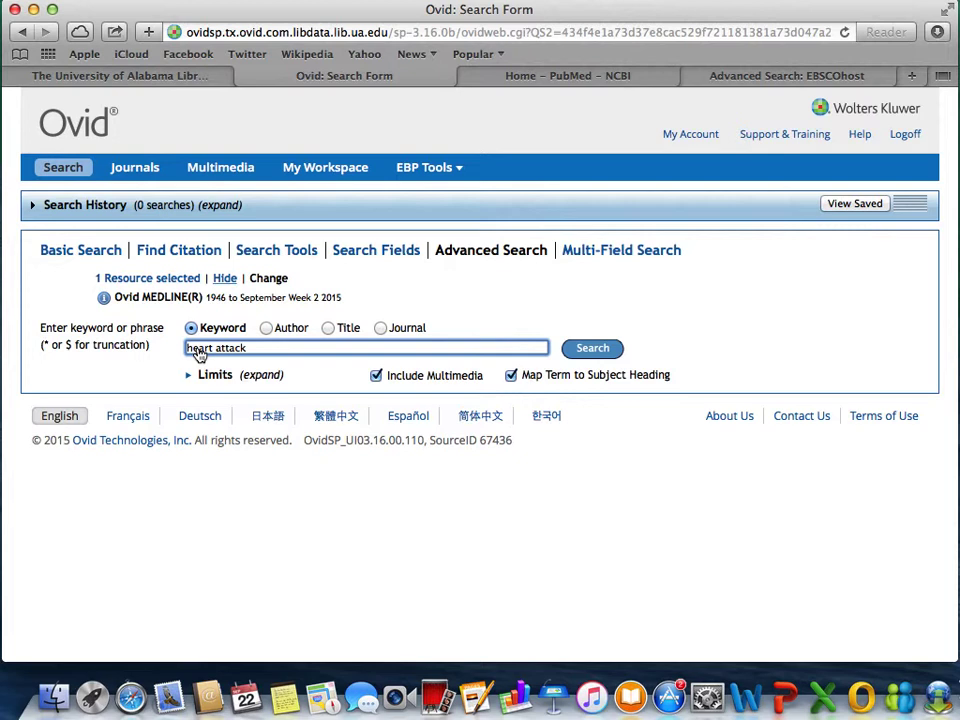
{"action": "left_click", "coordinate": [592, 349]}
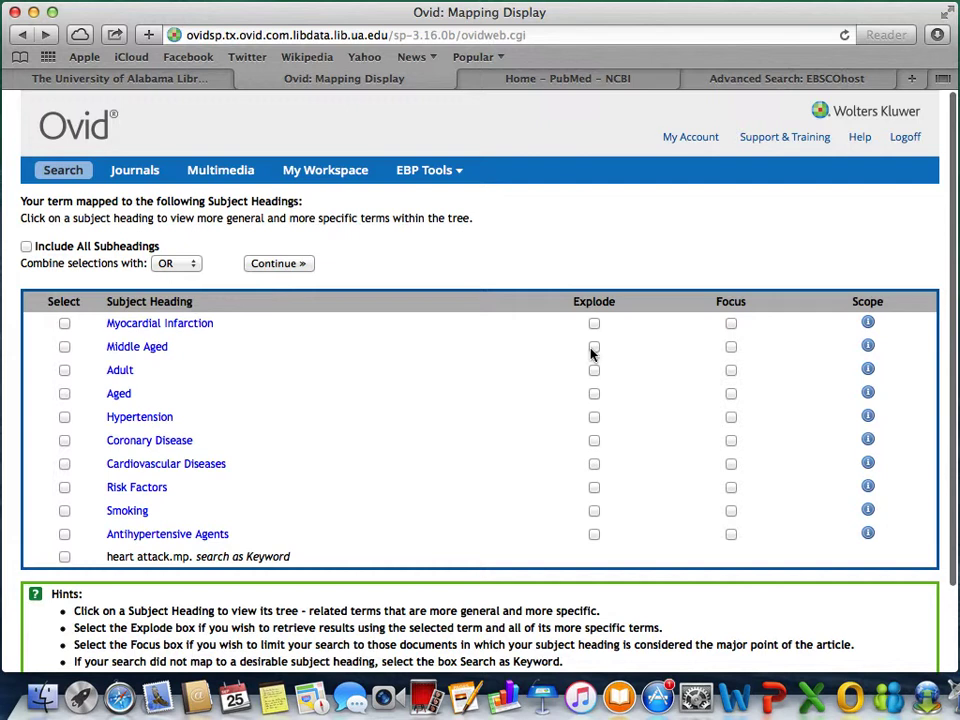
{"action": "left_click", "coordinate": [64, 324]}
{"action": "left_click", "coordinate": [275, 264]}
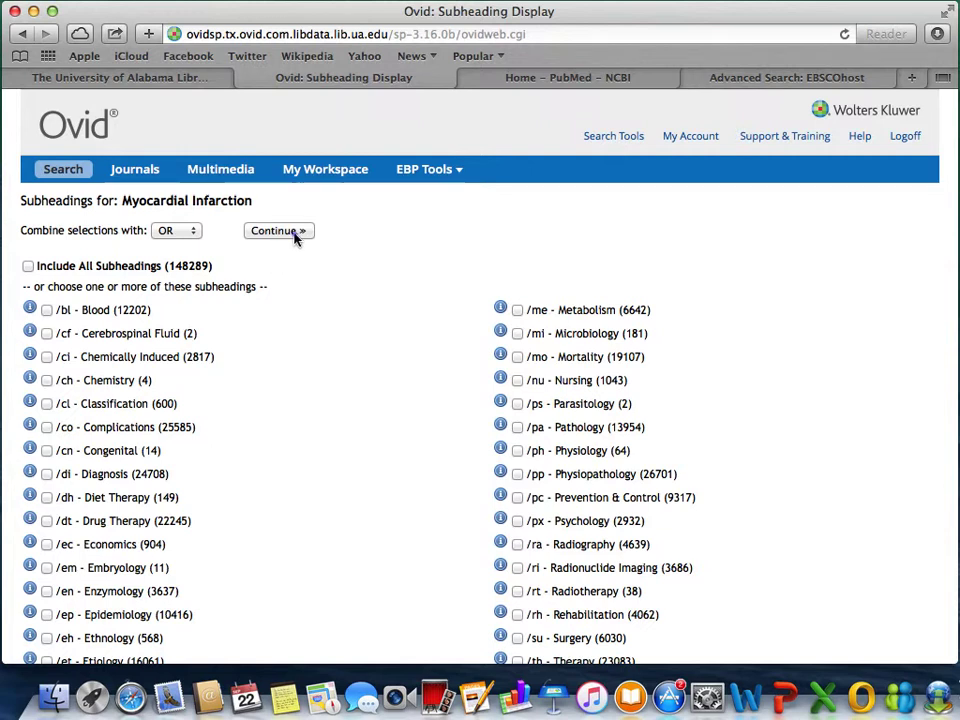
{"action": "left_click", "coordinate": [278, 231]}
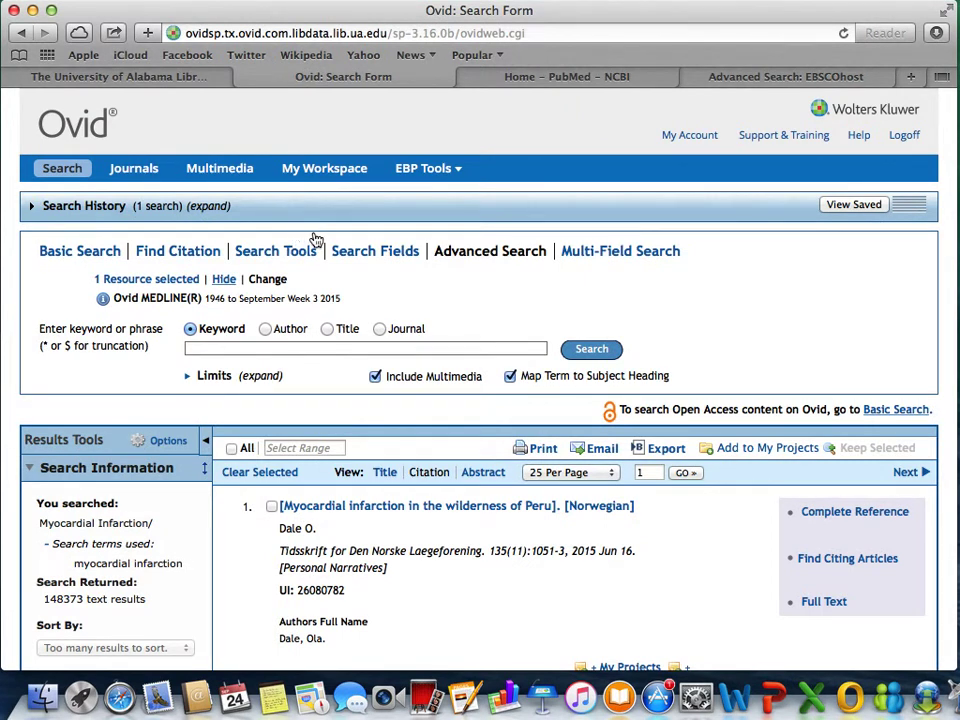
Expand the search history and run a second search for "smoking" using the Smoking subject heading, without picking any subheadings
{"action": "left_click", "coordinate": [365, 220]}
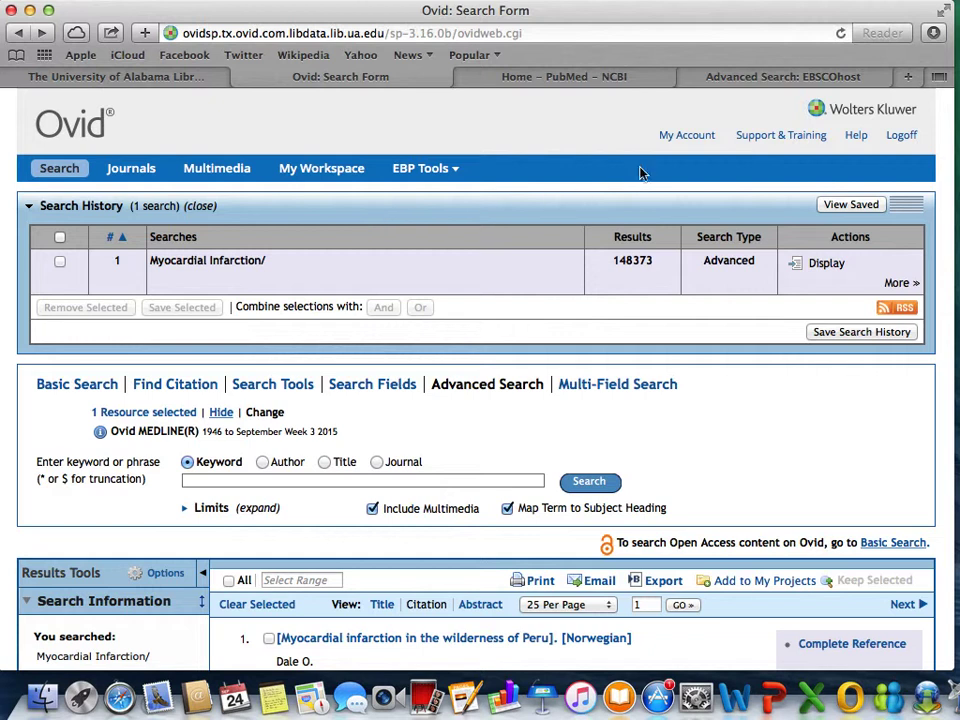
{"action": "left_click", "coordinate": [362, 481]}
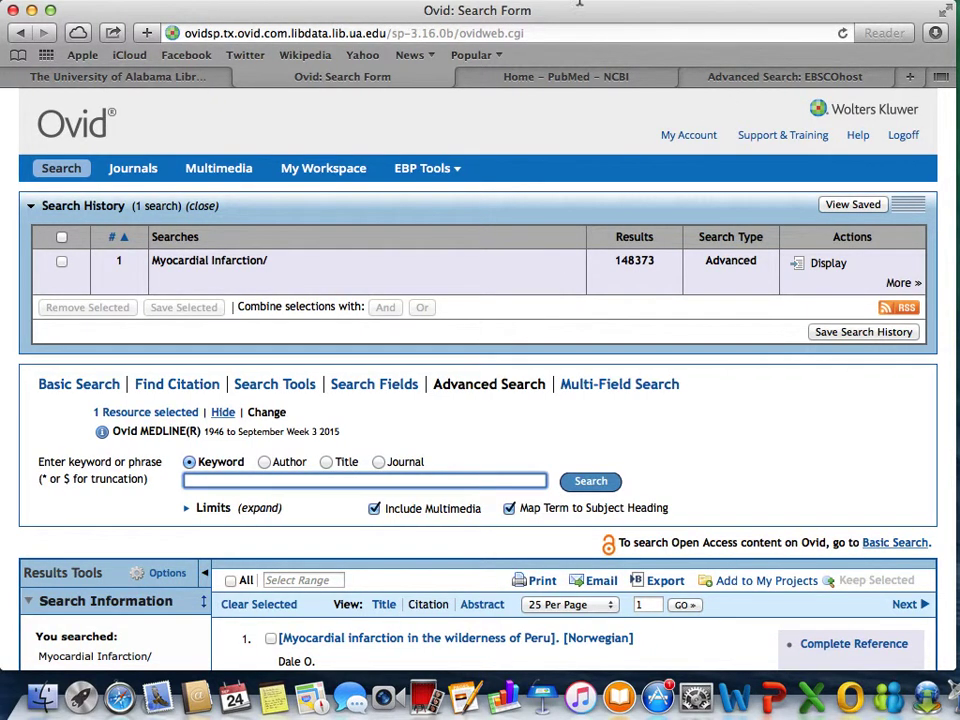
{"action": "type", "text": "smoking"}
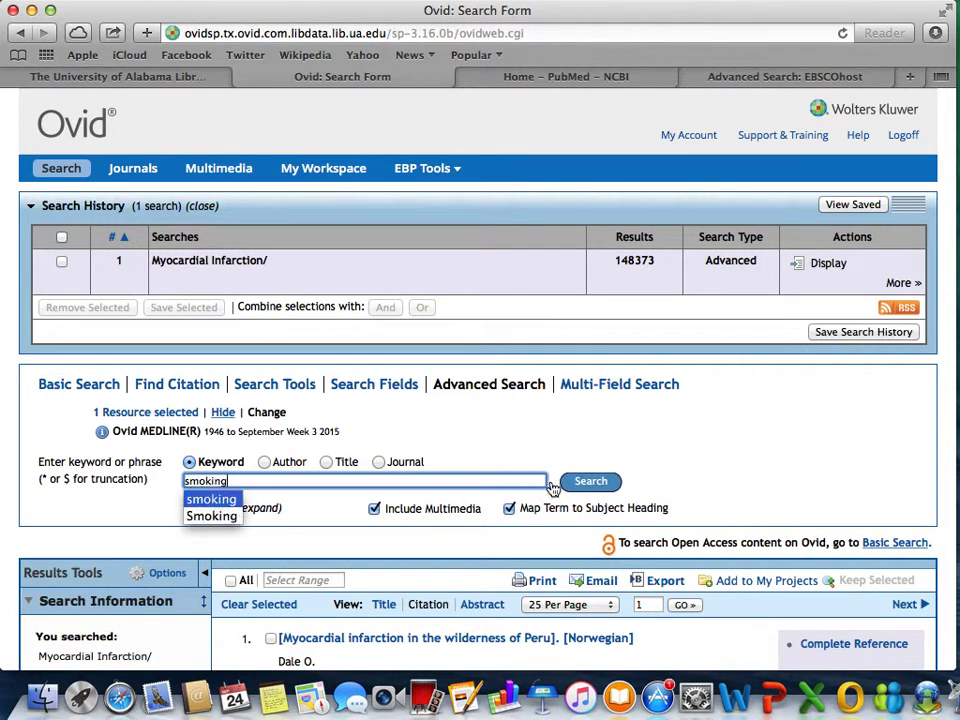
{"action": "left_click", "coordinate": [596, 483]}
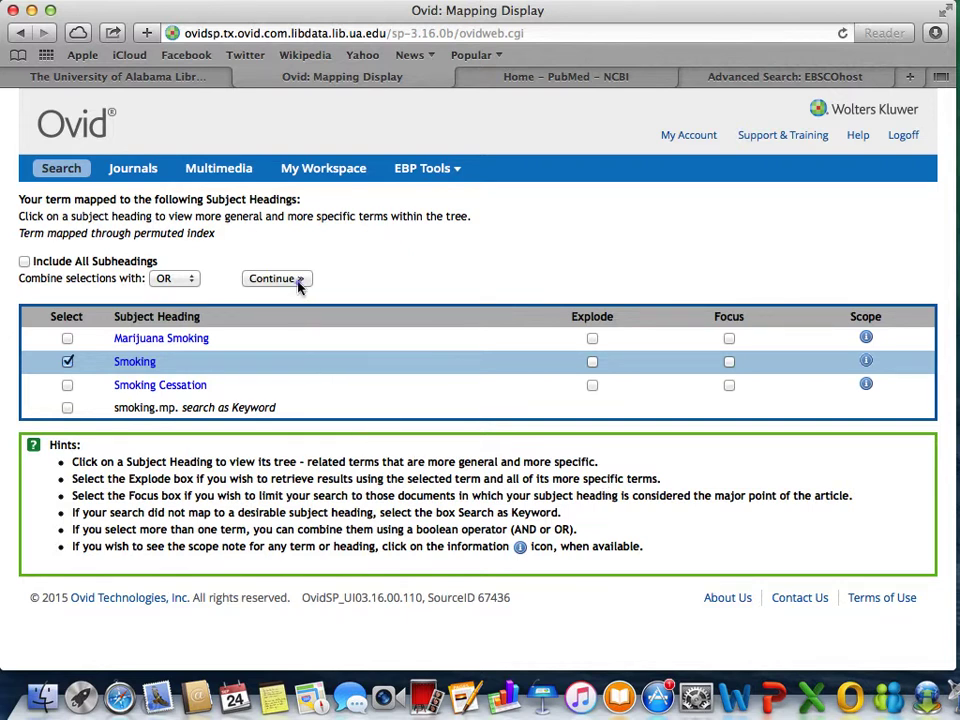
{"action": "left_click", "coordinate": [272, 279]}
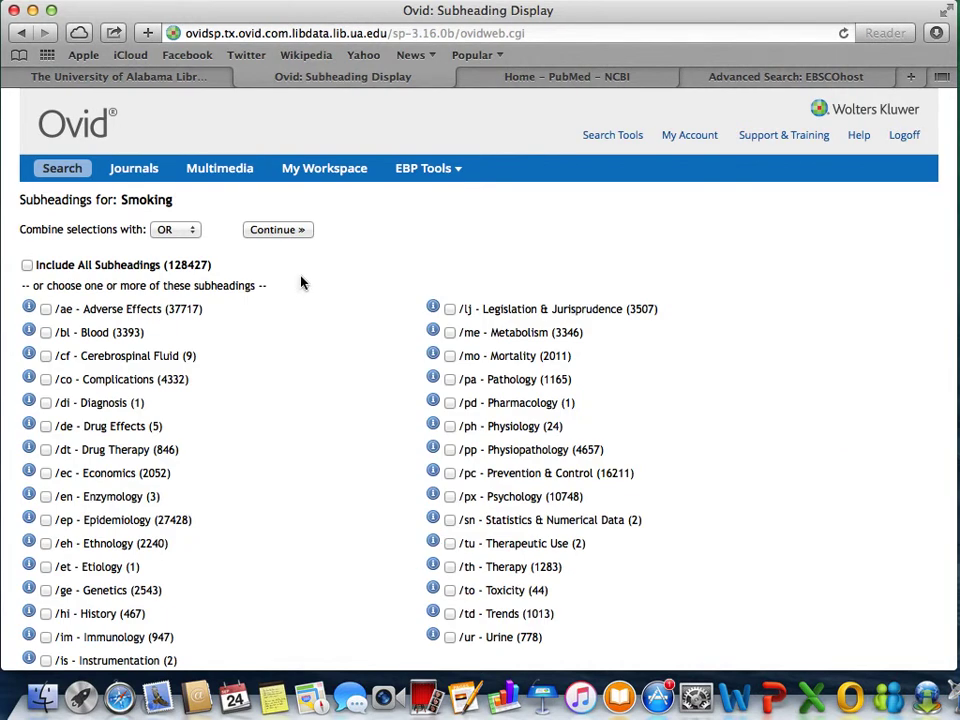
{"action": "left_click", "coordinate": [275, 230]}
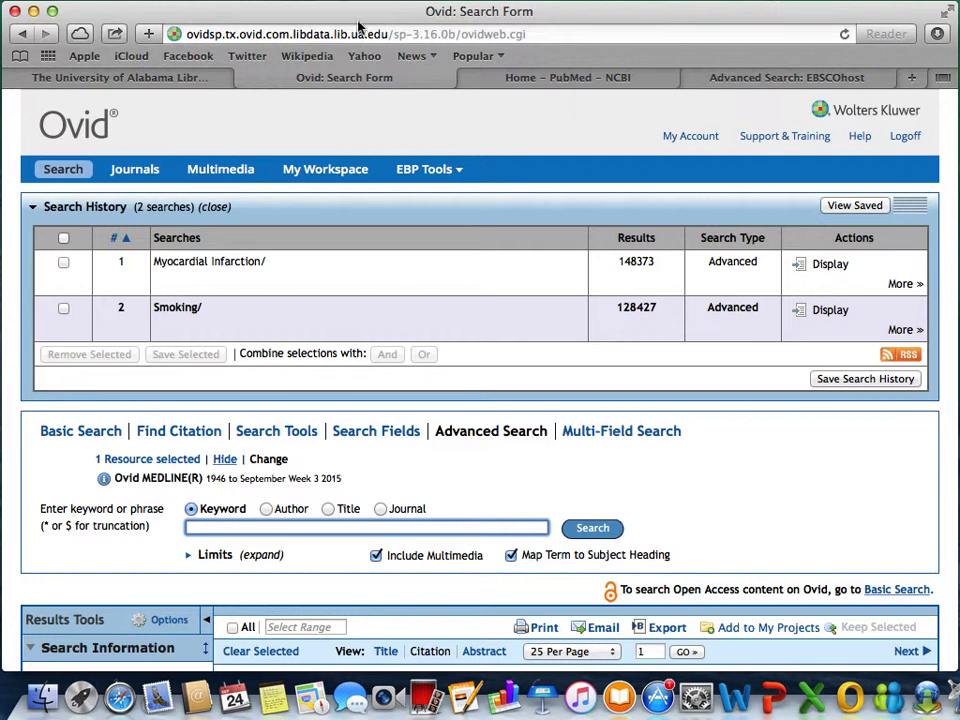
Combine the Myocardial Infarction and Smoking searches in the search history with And
{"action": "left_click", "coordinate": [63, 265]}
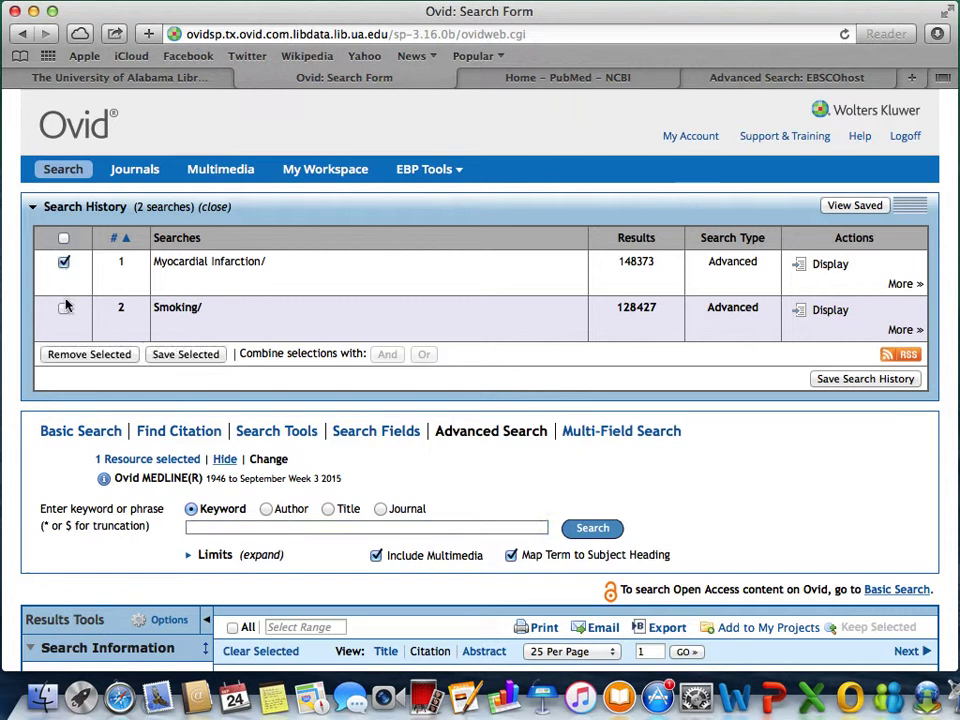
{"action": "left_click", "coordinate": [63, 310]}
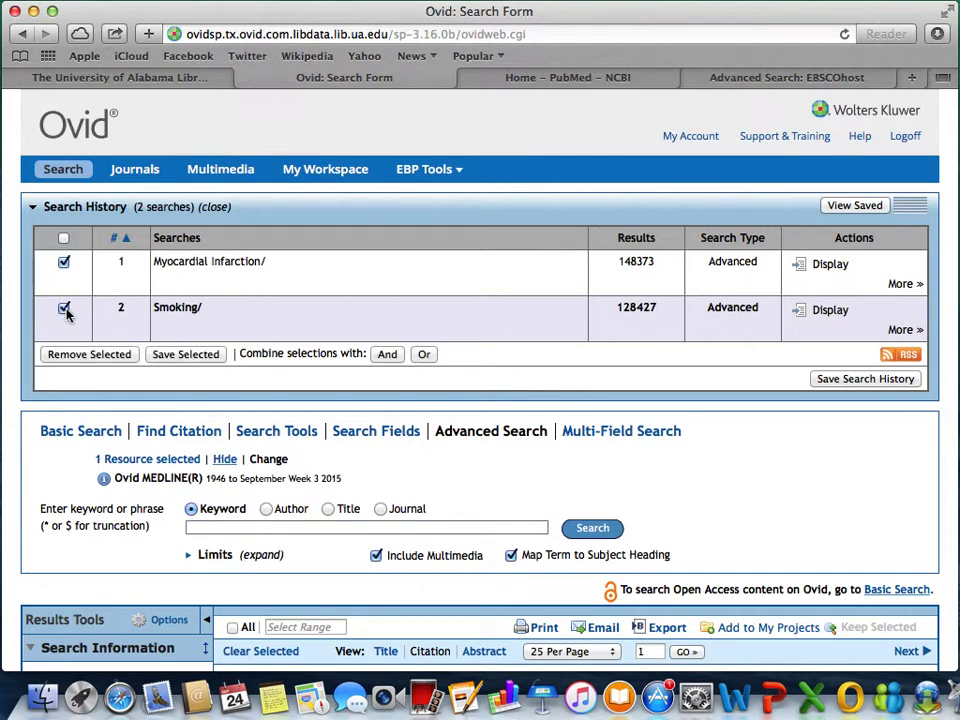
{"action": "left_click", "coordinate": [388, 356]}
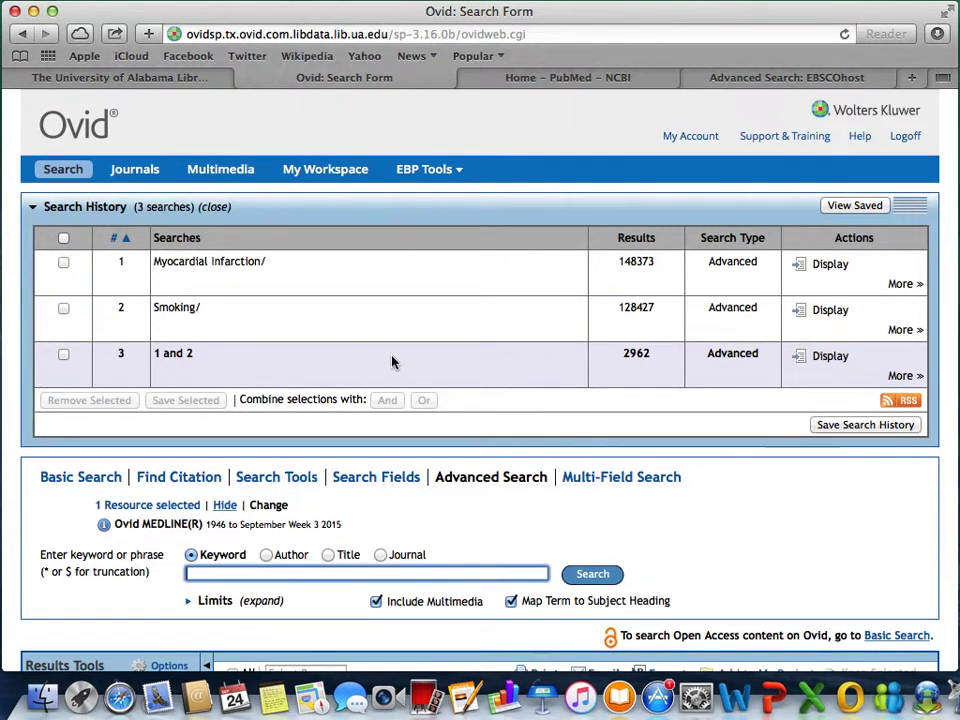
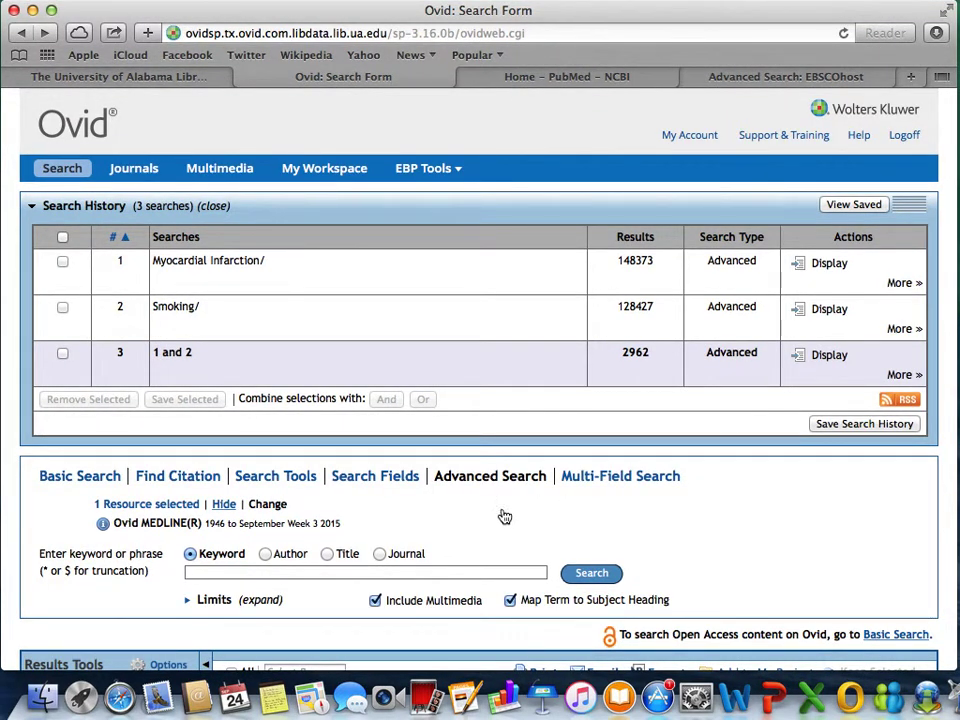
Limit the combined search "1 and 2" to English Language and Female using the additional limits
{"action": "left_click", "coordinate": [256, 600]}
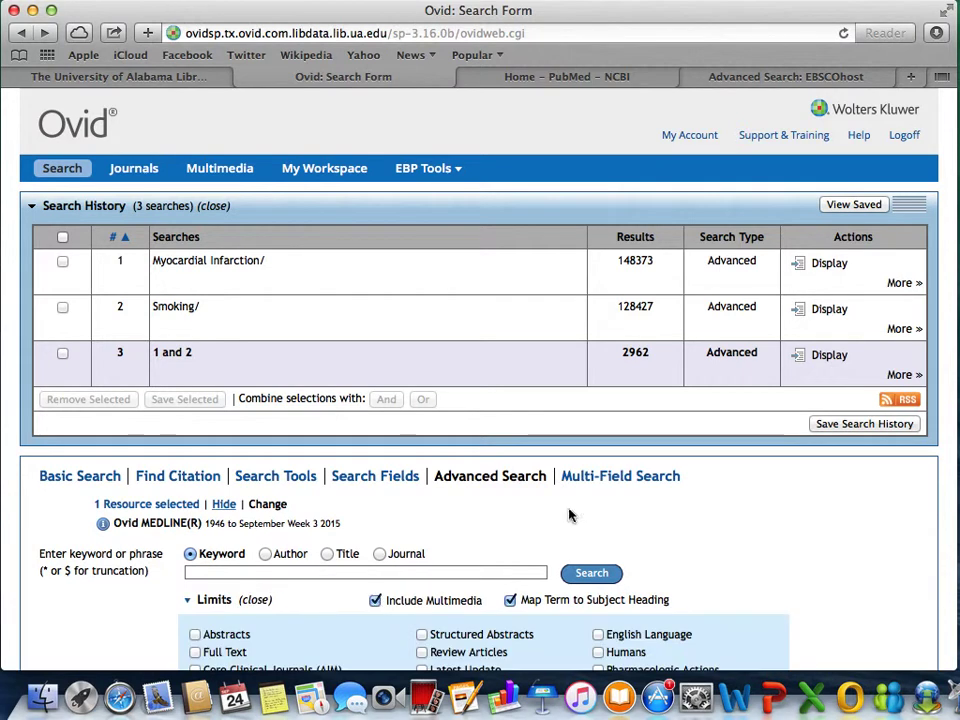
{"action": "scroll", "coordinate": [480, 380], "scroll_direction": "down", "scroll_amount": 3}
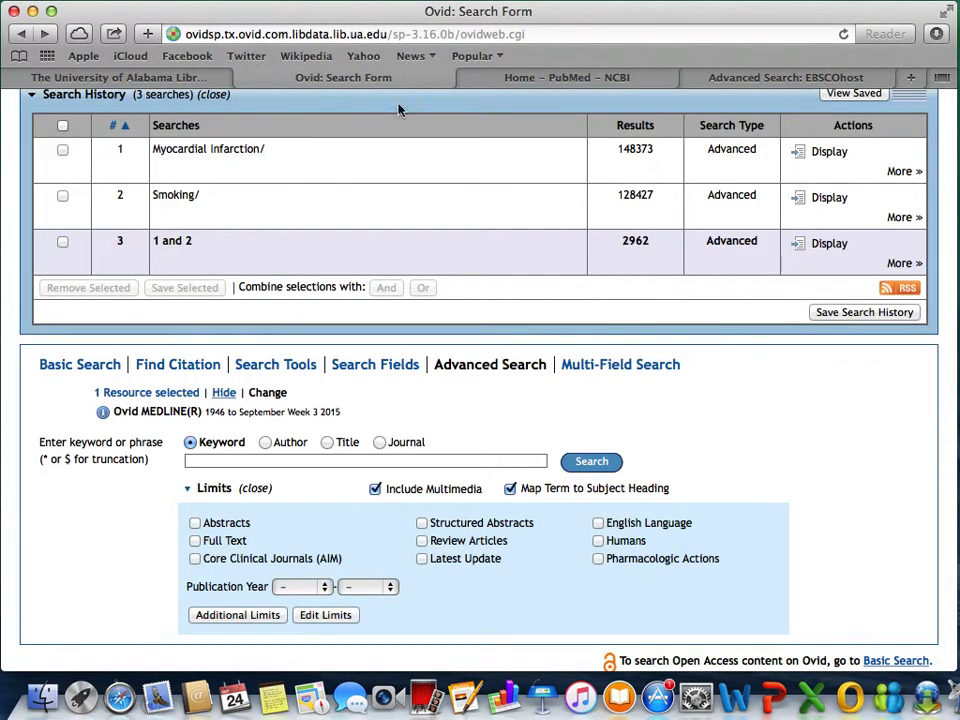
{"action": "left_click", "coordinate": [238, 615]}
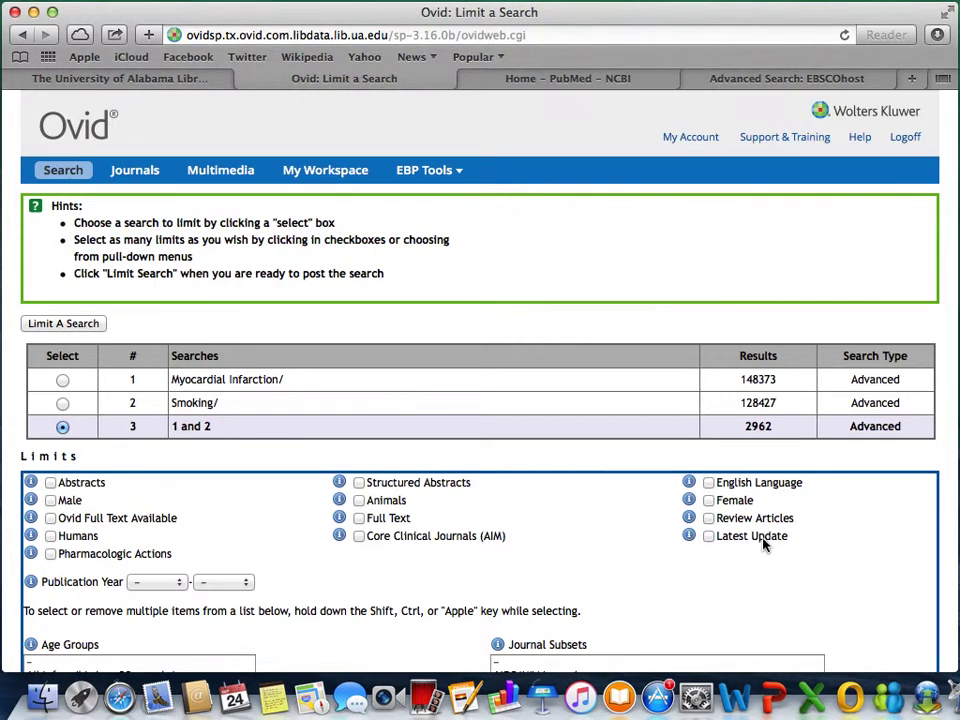
{"action": "left_click", "coordinate": [709, 500]}
{"action": "left_click", "coordinate": [708, 483]}
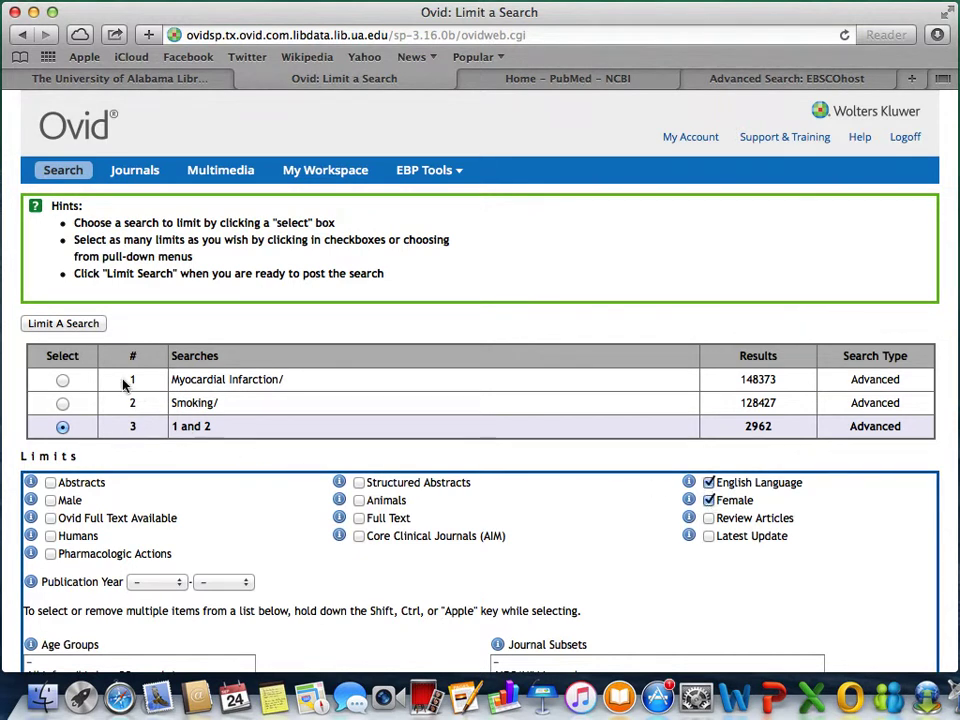
{"action": "left_click", "coordinate": [63, 323]}
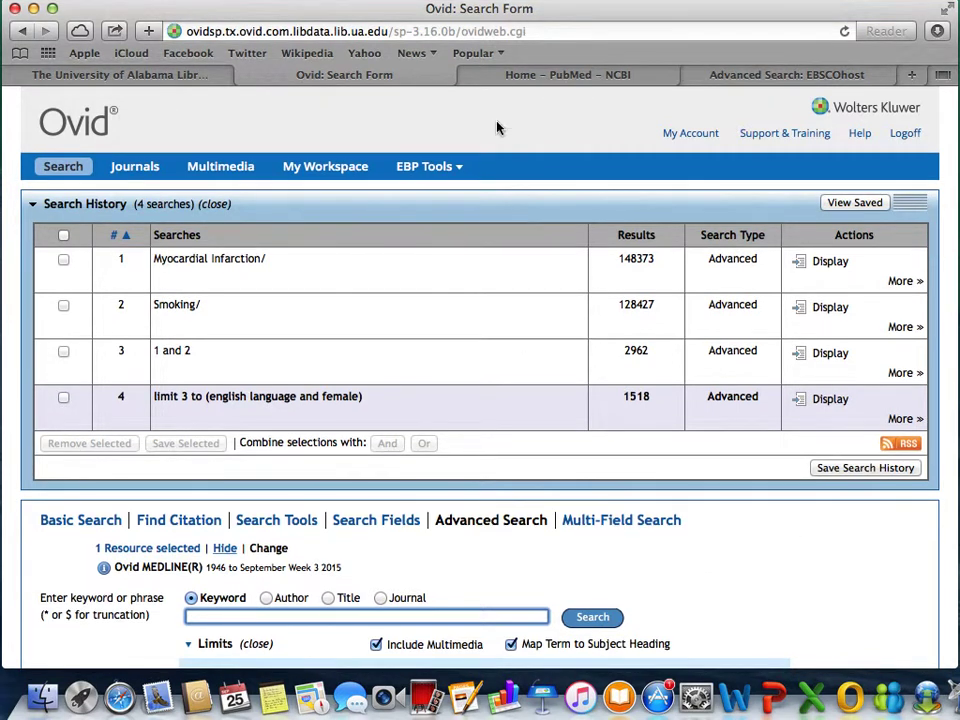
Switch to PubMed and run an advanced search for "heart attack" AND "smoking" in all fields
{"action": "left_click", "coordinate": [475, 78]}
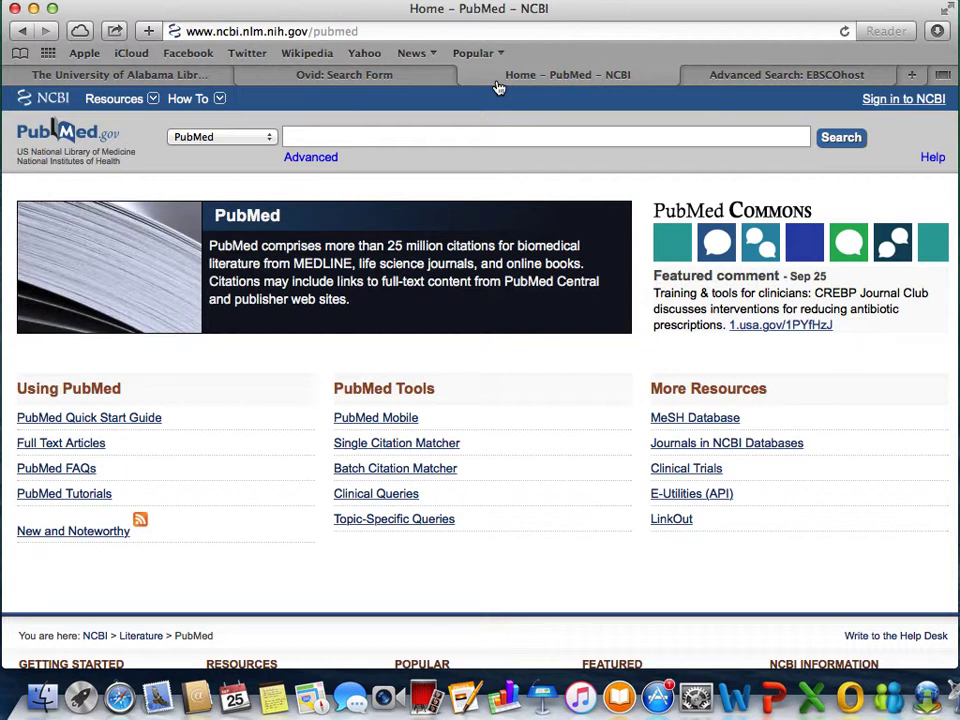
{"action": "left_click", "coordinate": [329, 157]}
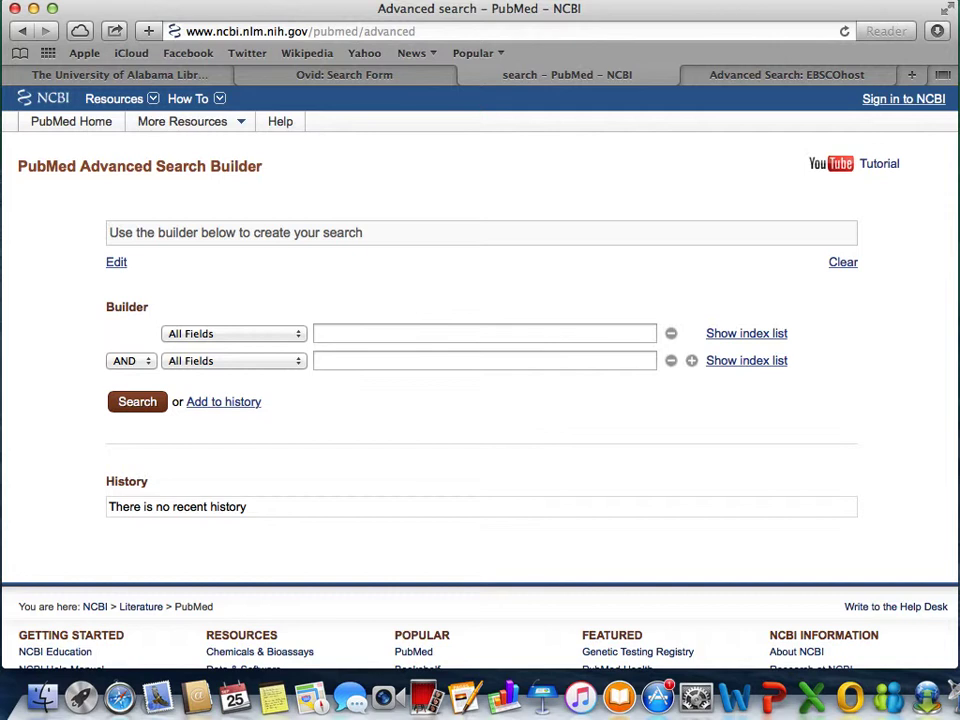
{"action": "left_click", "coordinate": [409, 332]}
{"action": "type", "text": "heart attack"}
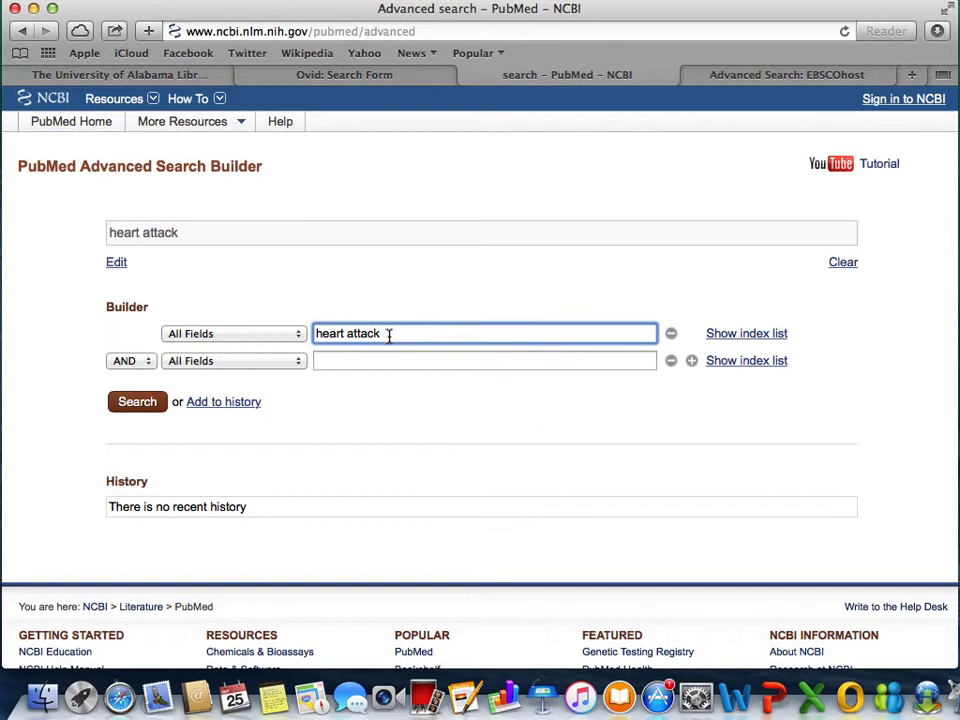
{"action": "left_click", "coordinate": [378, 361]}
{"action": "type", "text": "smoking"}
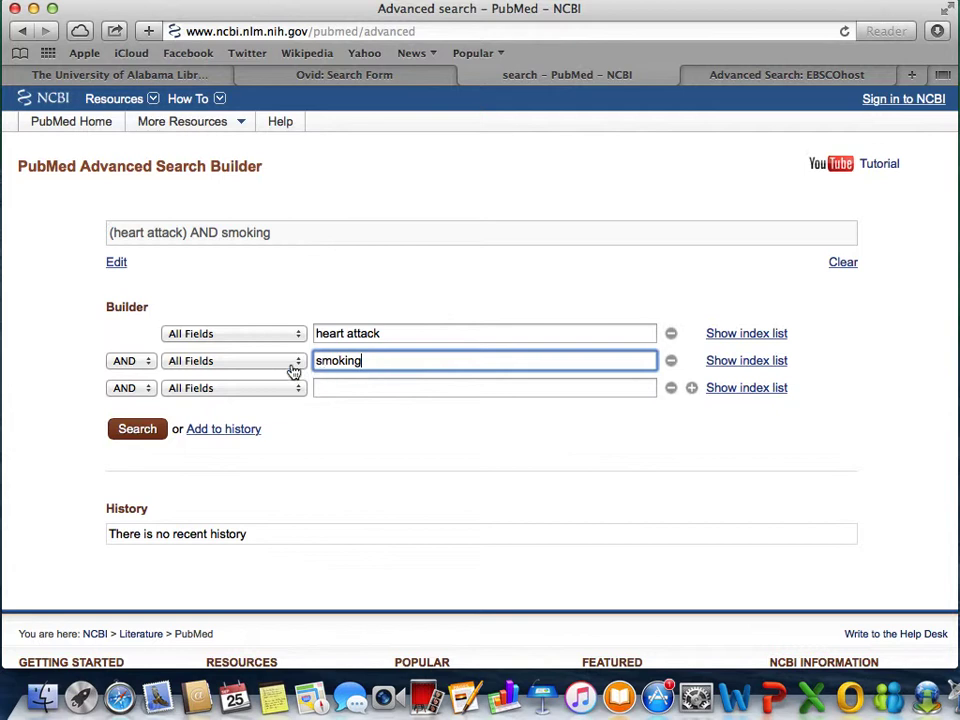
{"action": "left_click", "coordinate": [137, 429]}
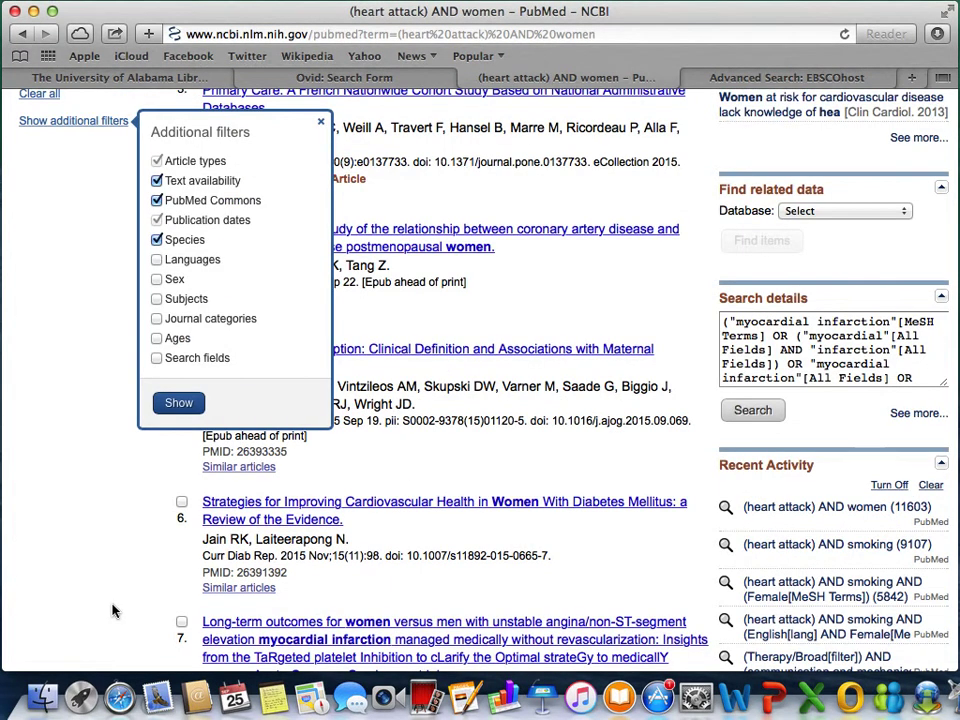
Add the Languages and Sex categories to the filters shown for the PubMed results
{"action": "left_click", "coordinate": [156, 259]}
{"action": "left_click", "coordinate": [156, 279]}
{"action": "left_click", "coordinate": [178, 402]}
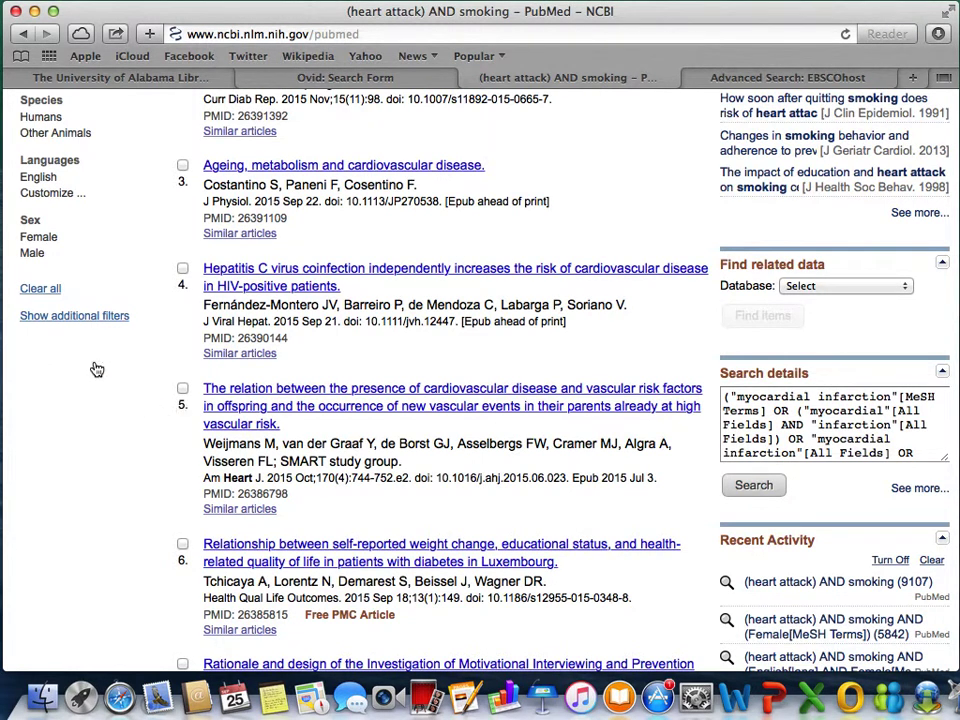
Filter the heart attack and smoking results to English language and Female
{"action": "left_click", "coordinate": [44, 178]}
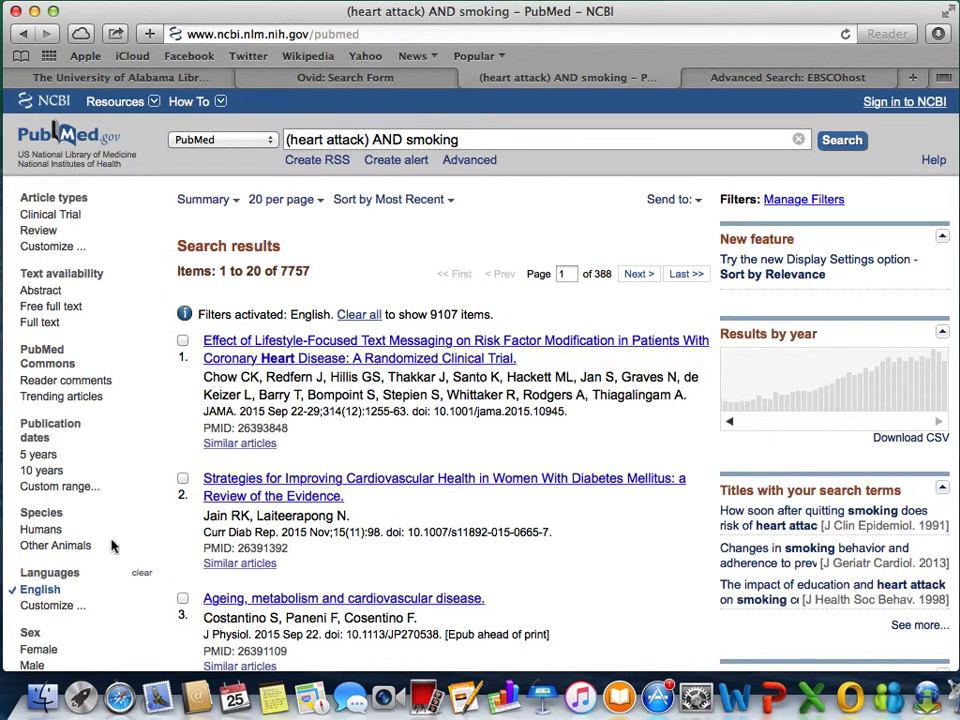
{"action": "scroll", "coordinate": [113, 621], "scroll_direction": "down", "scroll_amount": 5}
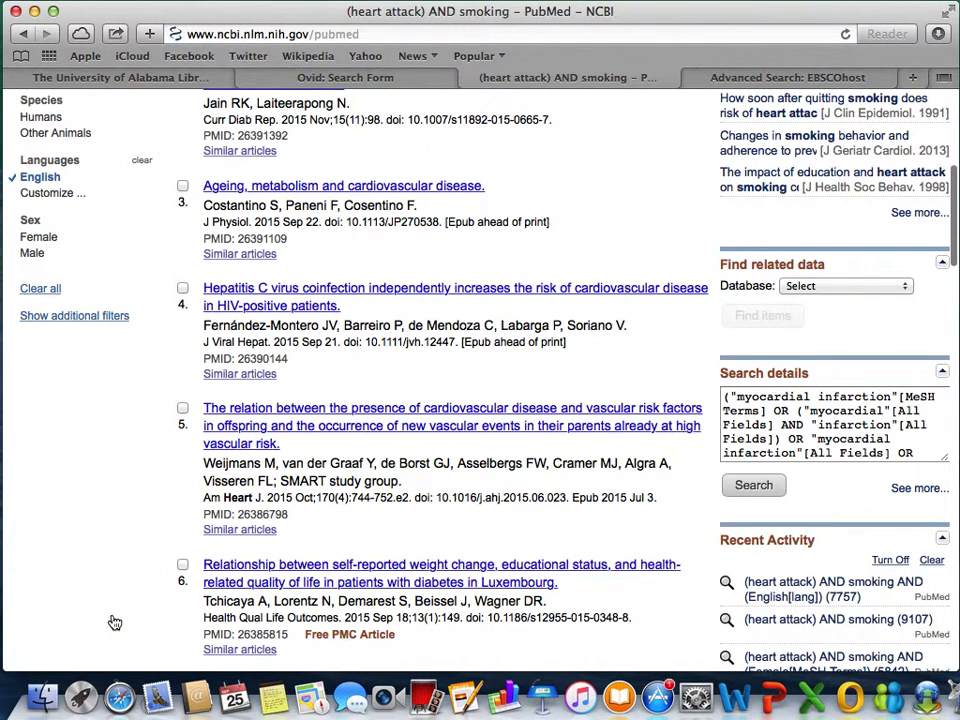
{"action": "left_click", "coordinate": [40, 238]}
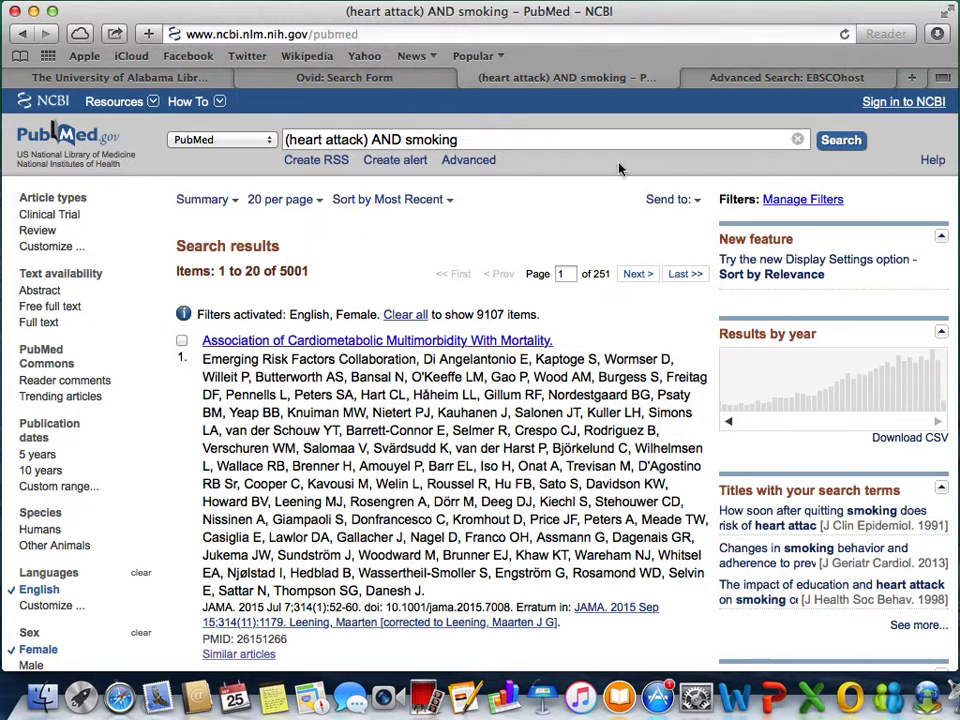
Open PubMed Clinical Queries from the PubMed home page and search for "communication and mechanical ventilation"
{"action": "left_click", "coordinate": [82, 143]}
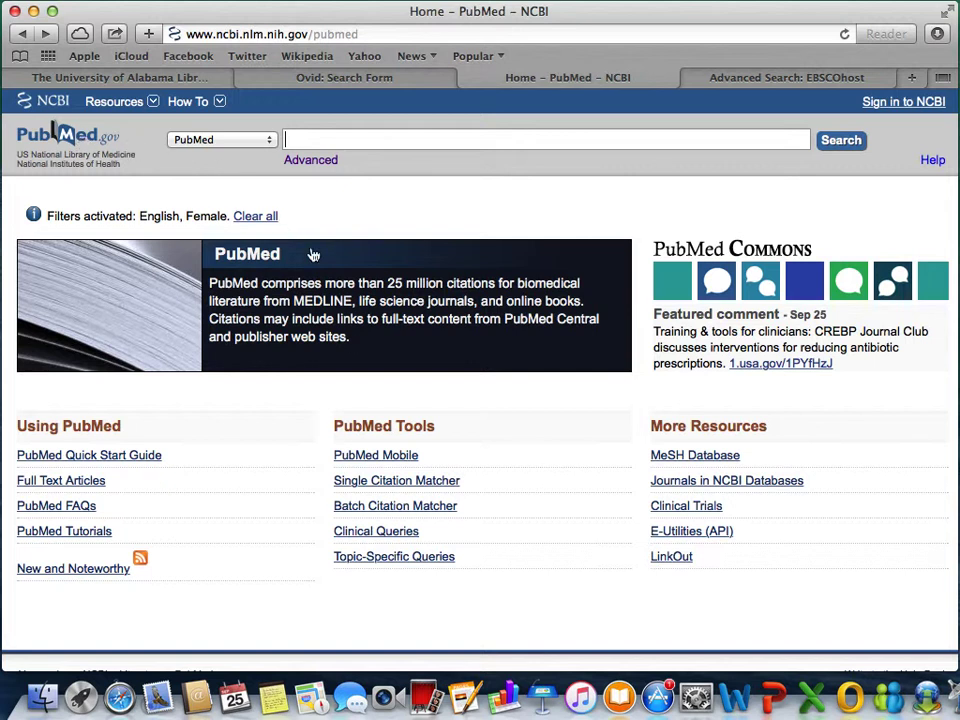
{"action": "left_click", "coordinate": [377, 533]}
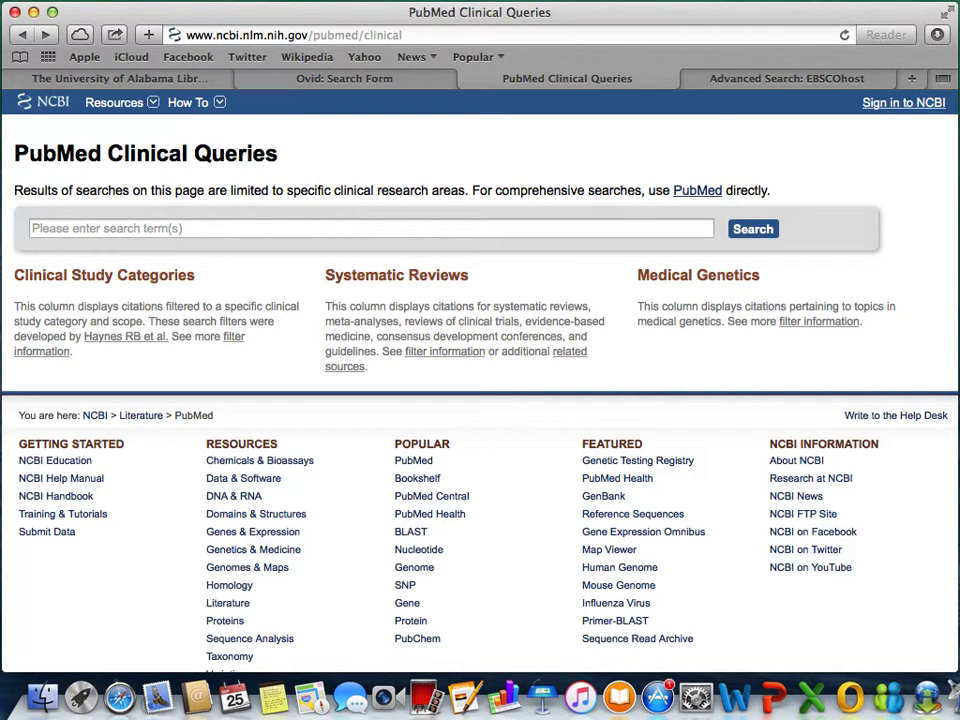
{"action": "left_click", "coordinate": [519, 228]}
{"action": "type", "text": "communication and mechanical ventilation"}
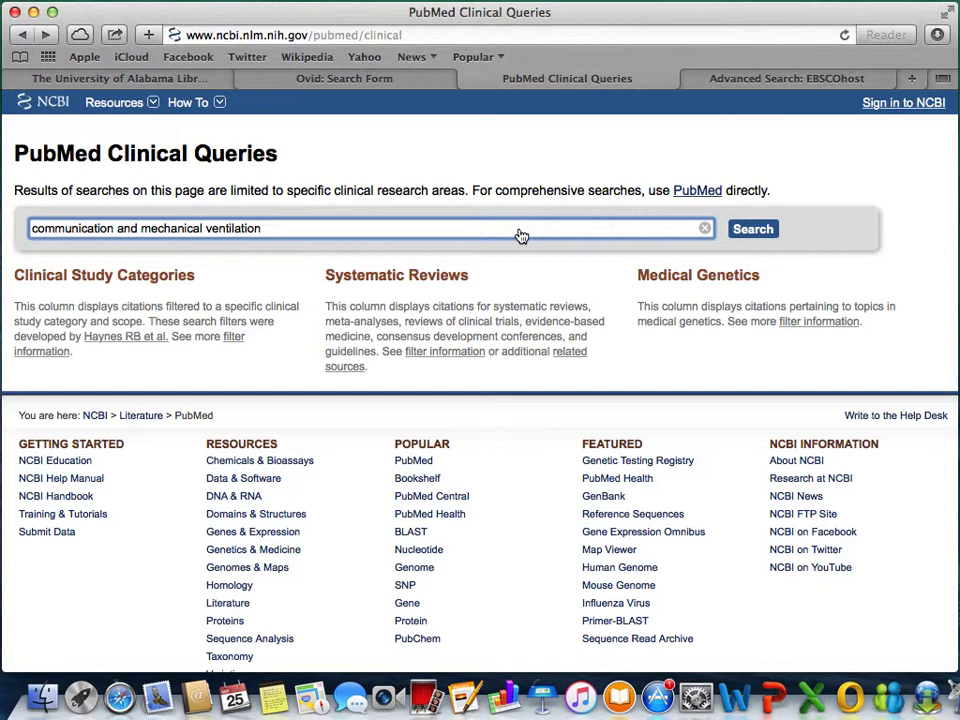
{"action": "left_click", "coordinate": [752, 229]}
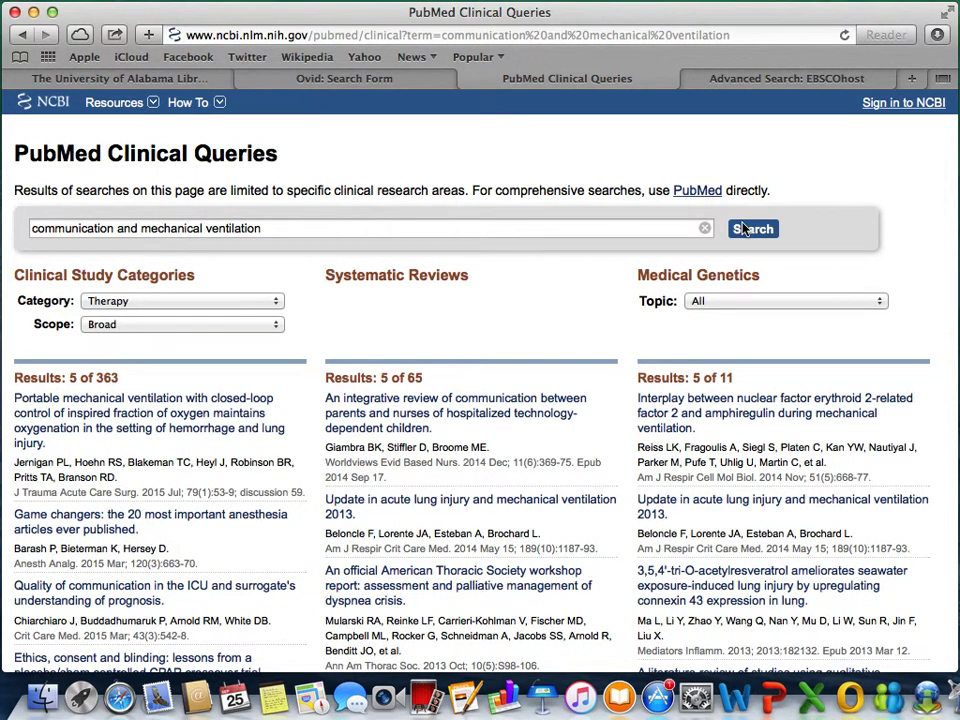
Keep the clinical study category at Therapy and the scope at Broad, and open the full list of those results
{"action": "left_click", "coordinate": [211, 302]}
{"action": "left_click", "coordinate": [208, 302]}
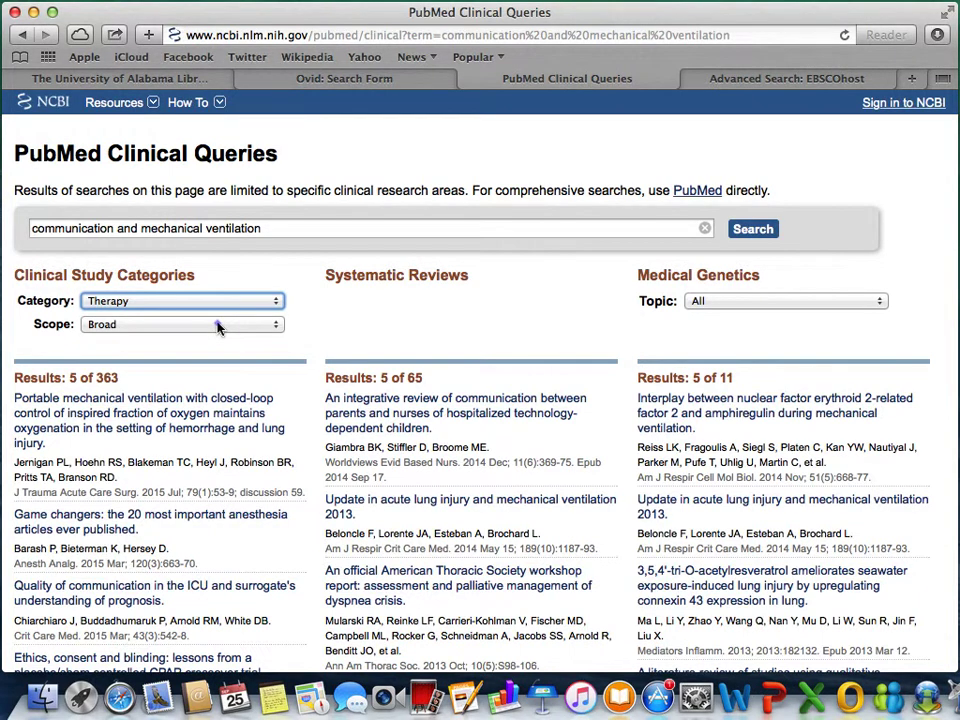
{"action": "left_click", "coordinate": [218, 326]}
{"action": "left_click", "coordinate": [215, 325]}
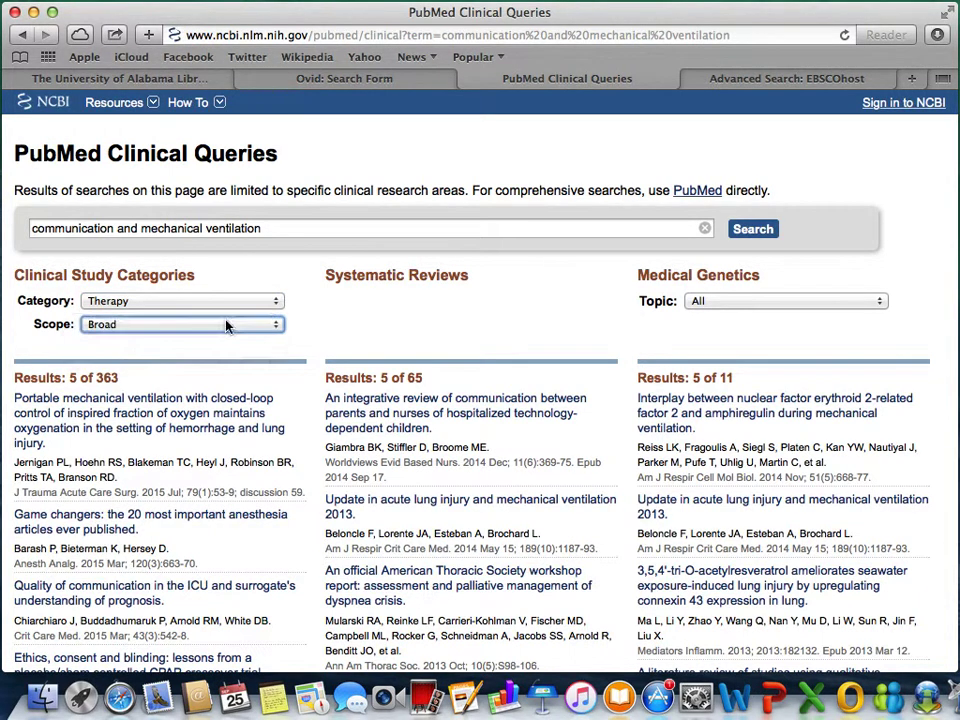
{"action": "left_click", "coordinate": [353, 333]}
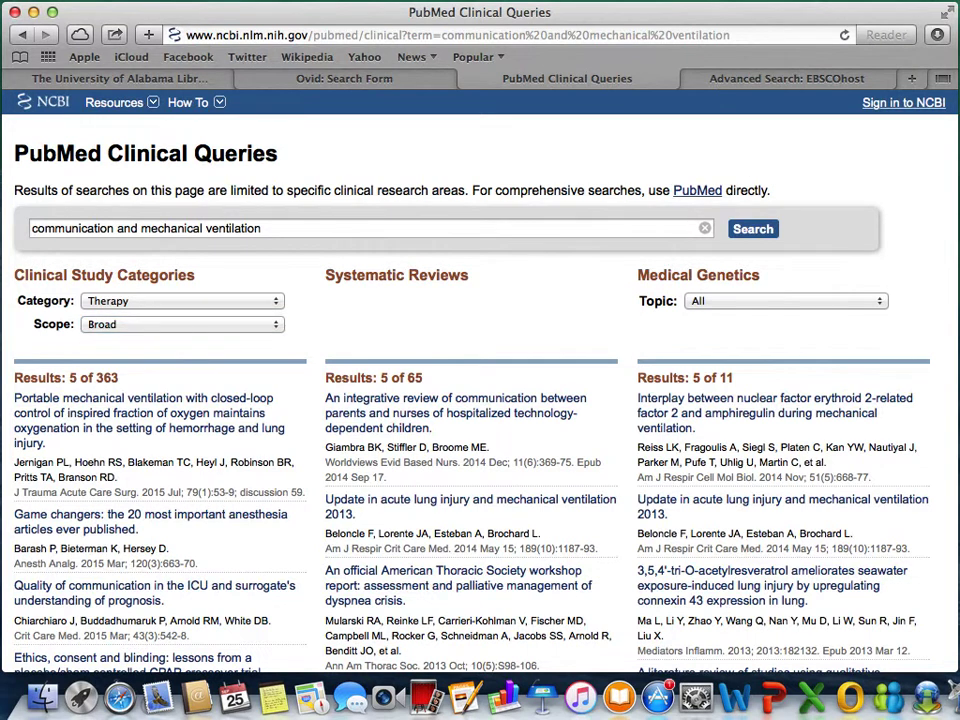
{"action": "scroll", "coordinate": [480, 400], "scroll_direction": "down", "scroll_amount": 5}
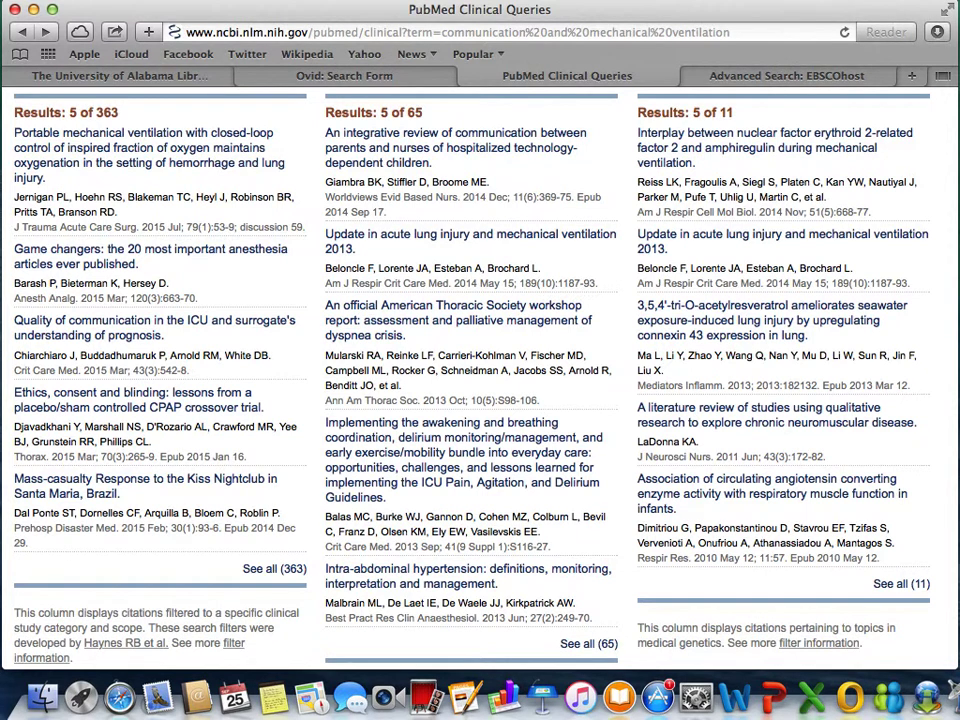
{"action": "left_click", "coordinate": [259, 569]}
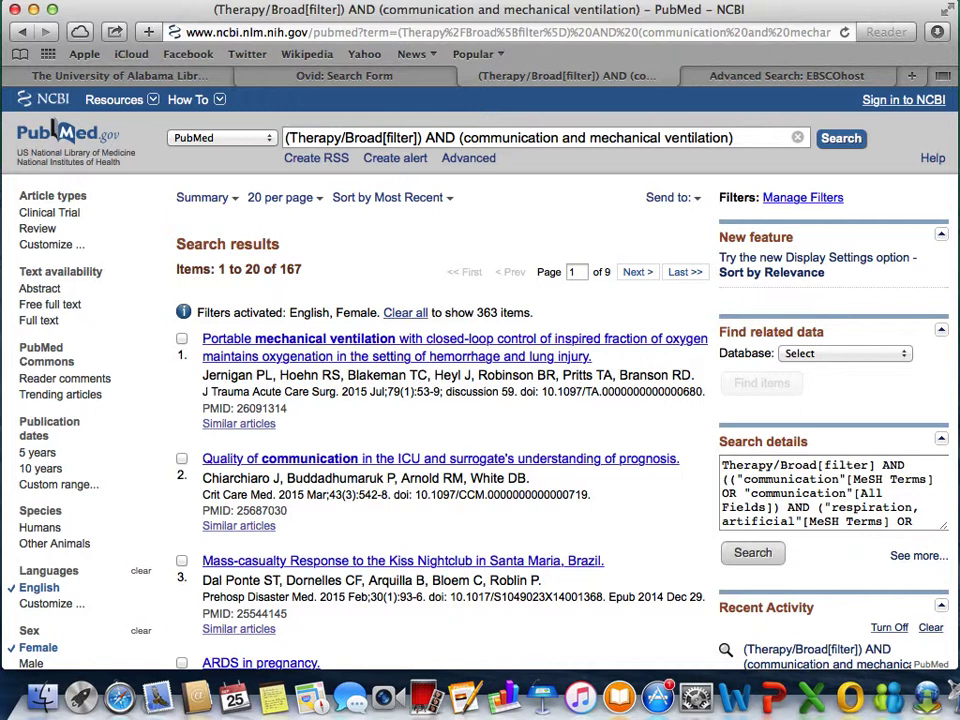
{"action": "left_click_drag", "start_coordinate": [548, 10], "coordinate": [548, 13]}
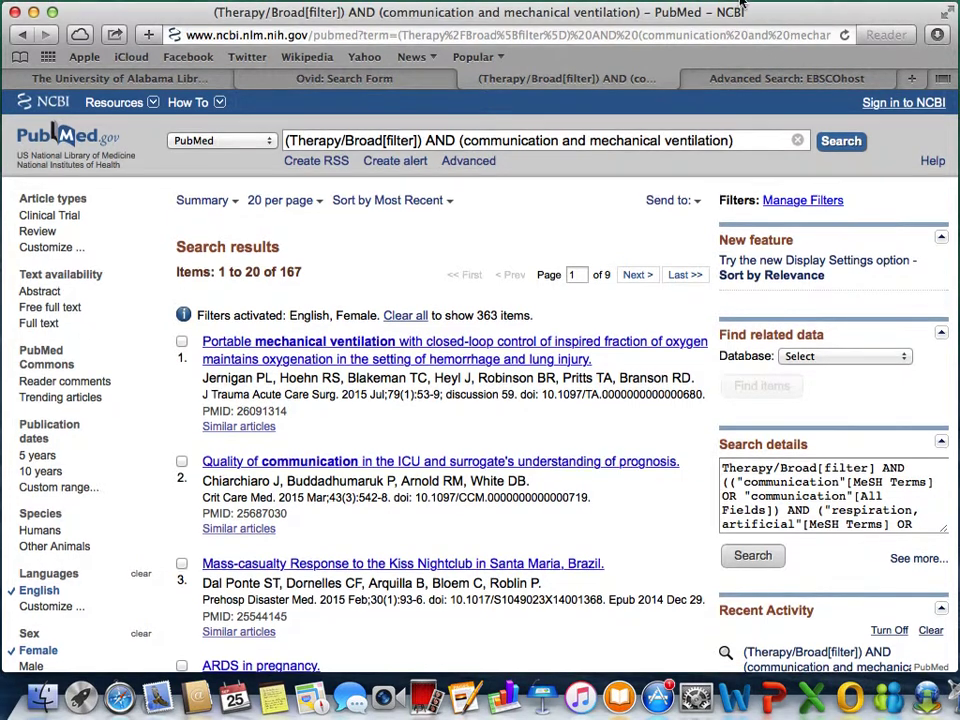
Switch to the CINAHL Plus with Full Text advanced search and examine its limiters, including First Author is Nurse and Any Author is Nurse
{"action": "left_click", "coordinate": [711, 86]}
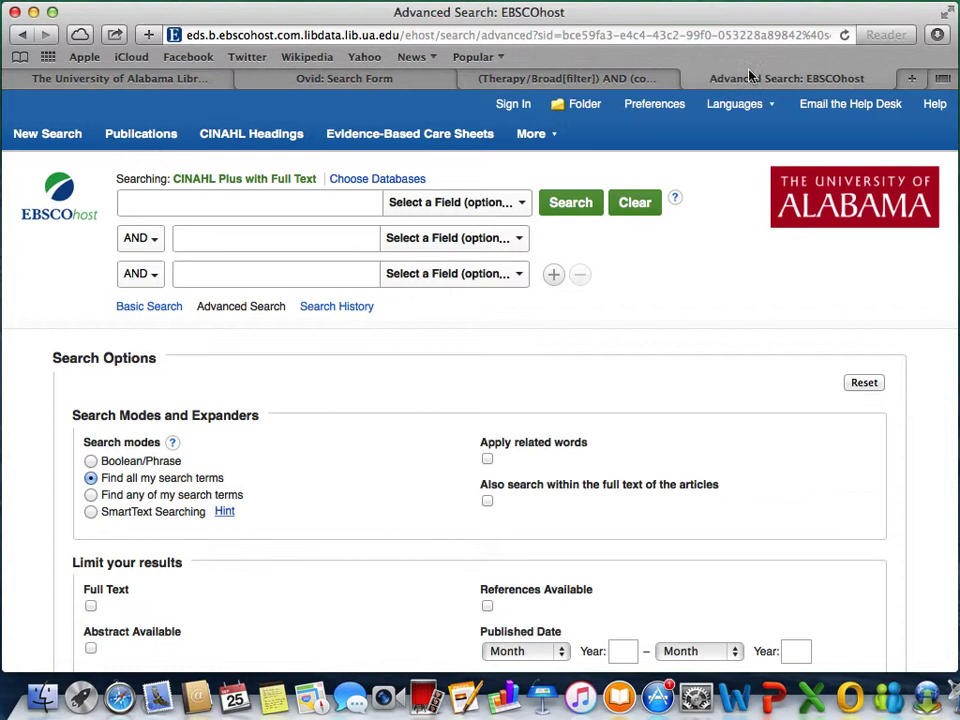
{"action": "scroll", "coordinate": [480, 380], "scroll_direction": "down", "scroll_amount": 10}
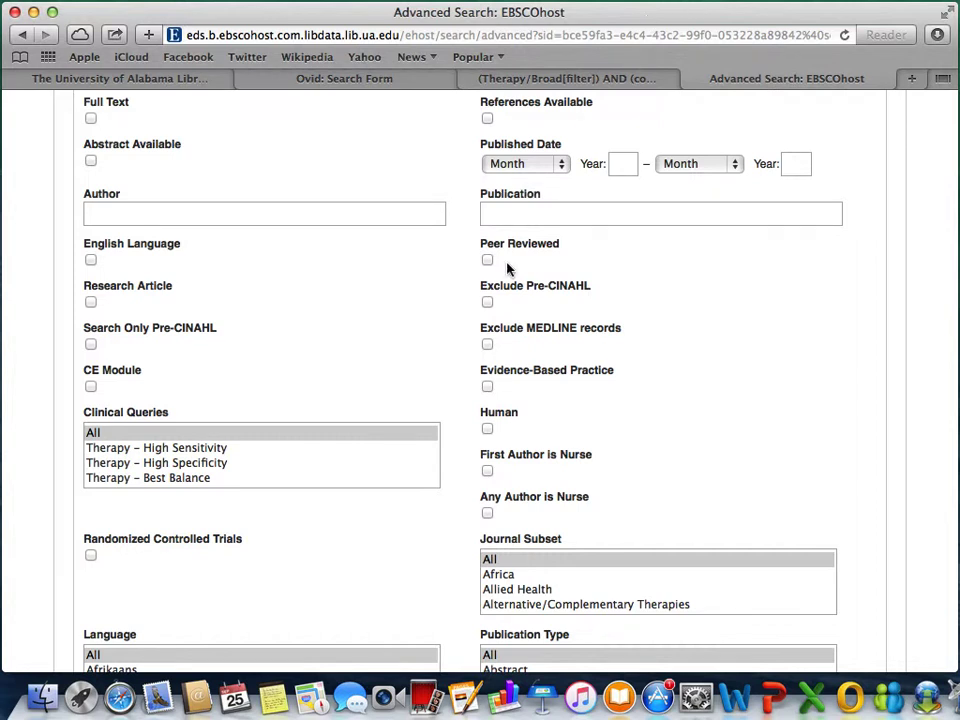
{"action": "left_click", "coordinate": [487, 512]}
{"action": "left_click", "coordinate": [487, 512]}
{"action": "left_click", "coordinate": [487, 513]}
{"action": "left_click", "coordinate": [486, 471]}
{"action": "left_click", "coordinate": [487, 471]}
{"action": "scroll", "coordinate": [480, 380], "scroll_direction": "up", "scroll_amount": 5}
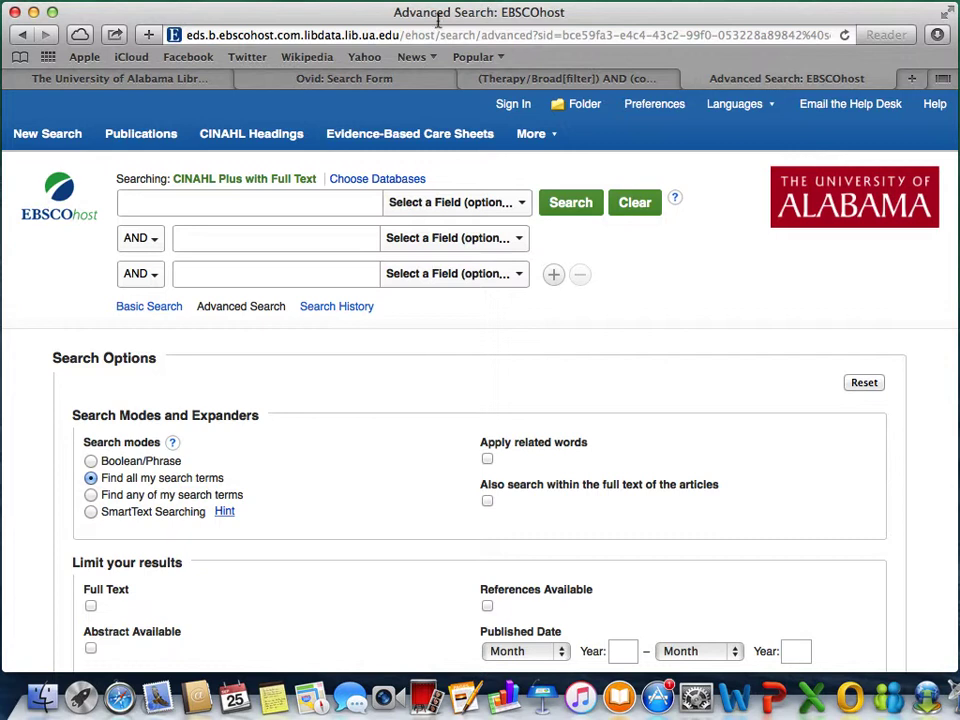
Enter "heart attack" AND "smoking" as the CINAHL search terms in the first two rows
{"action": "left_click", "coordinate": [288, 204]}
{"action": "type", "text": "heart attack"}
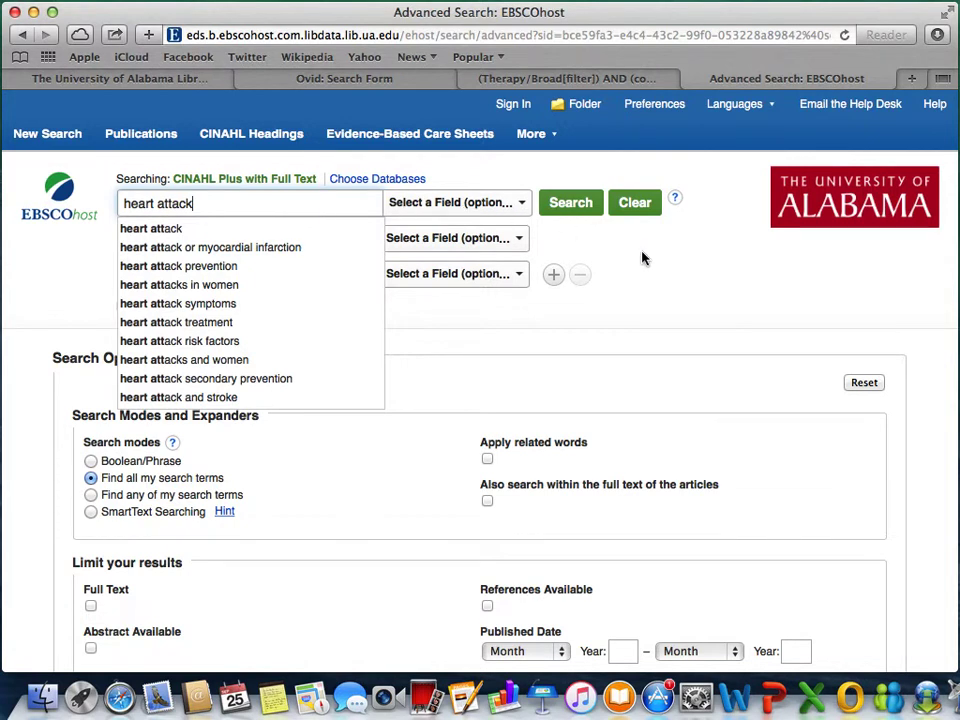
{"action": "left_click", "coordinate": [400, 255]}
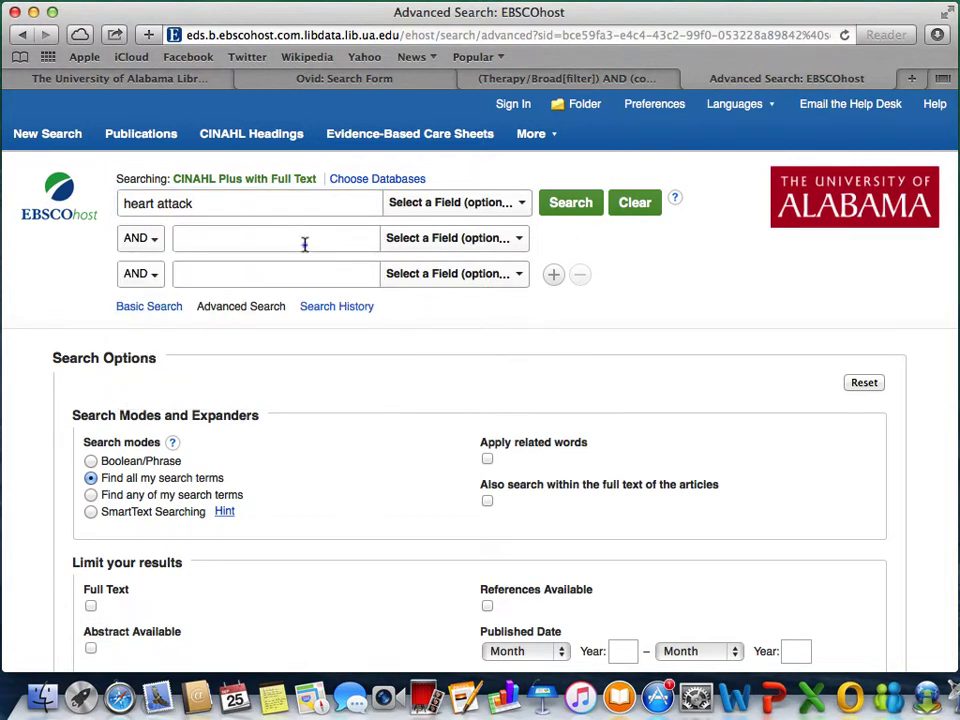
{"action": "left_click", "coordinate": [305, 244]}
{"action": "type", "text": "smoking"}
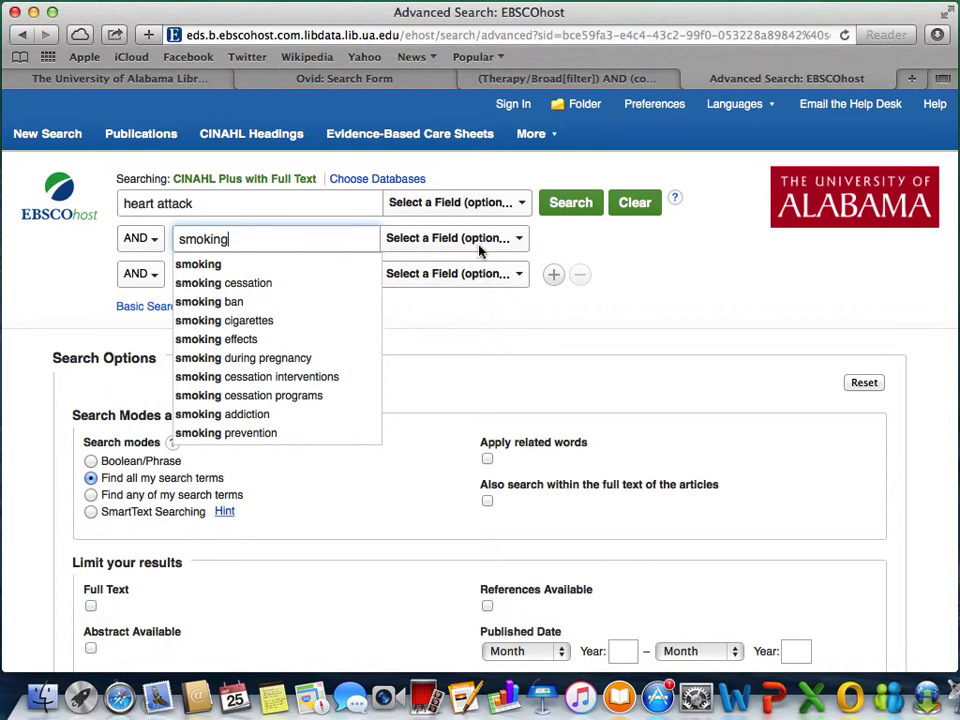
{"action": "left_click", "coordinate": [640, 266]}
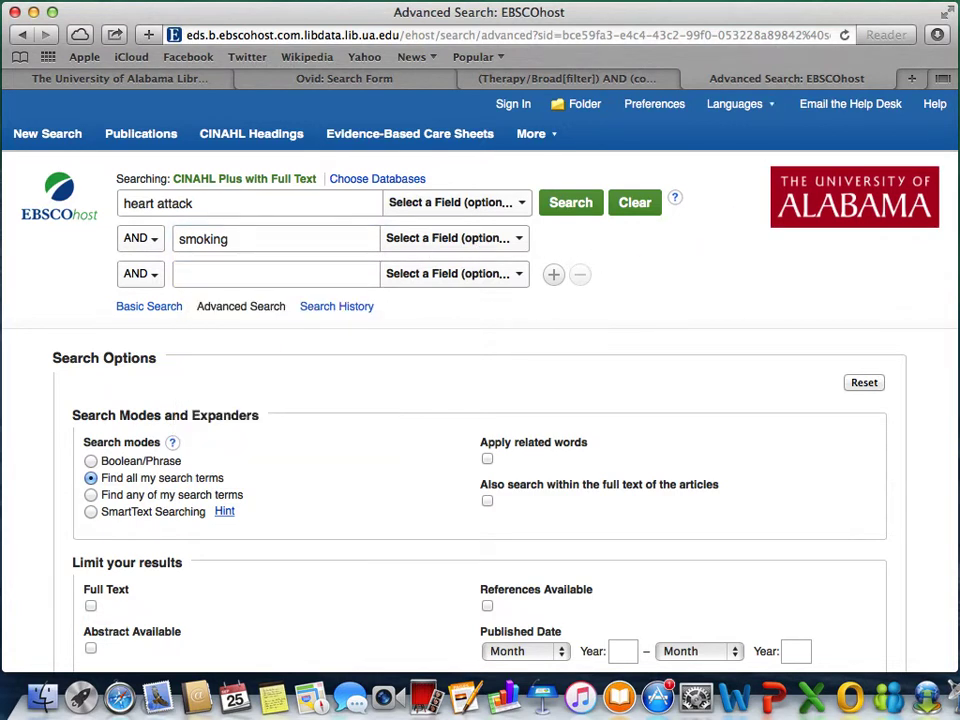
Limit the CINAHL search to English Language and Female, and run it
{"action": "scroll", "coordinate": [480, 400], "scroll_direction": "down", "scroll_amount": 5}
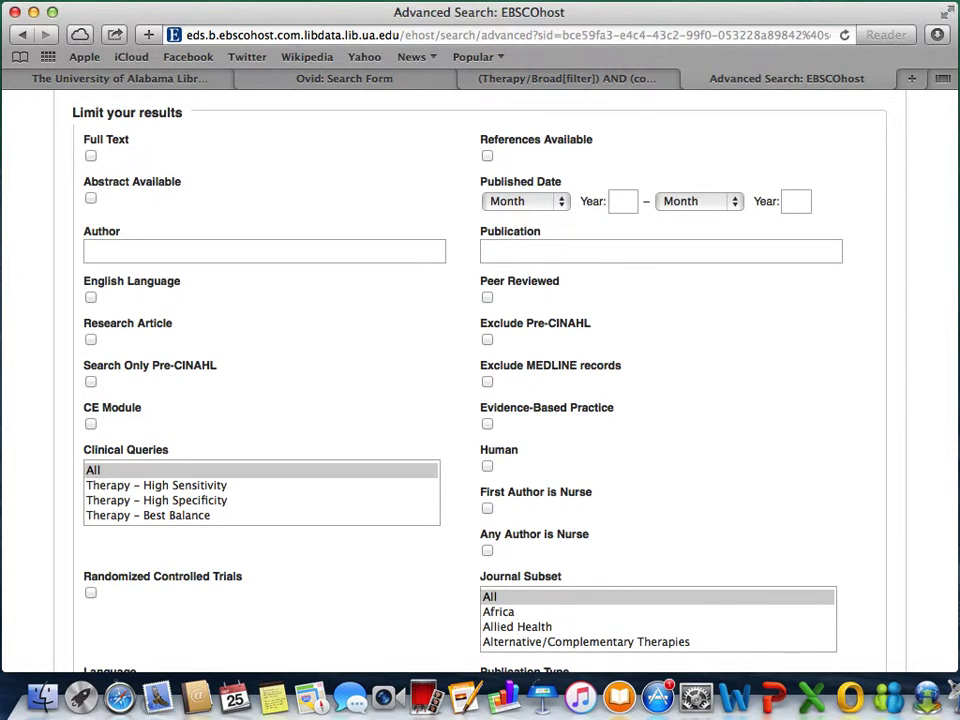
{"action": "left_click", "coordinate": [90, 297]}
{"action": "scroll", "coordinate": [480, 380], "scroll_direction": "down", "scroll_amount": 10}
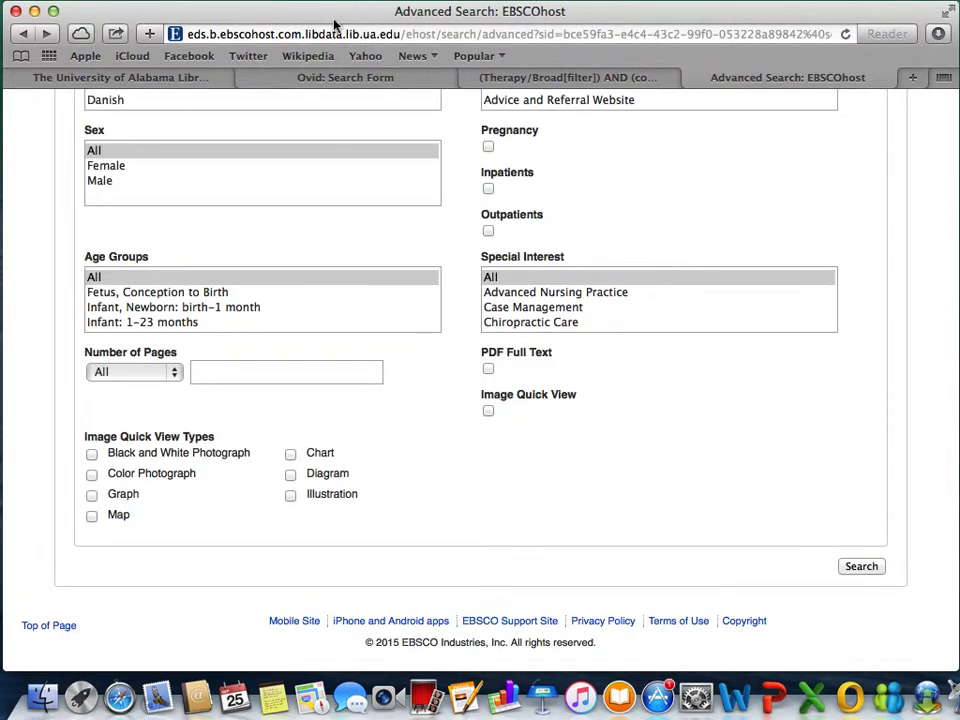
{"action": "left_click", "coordinate": [157, 166]}
{"action": "left_click", "coordinate": [200, 241]}
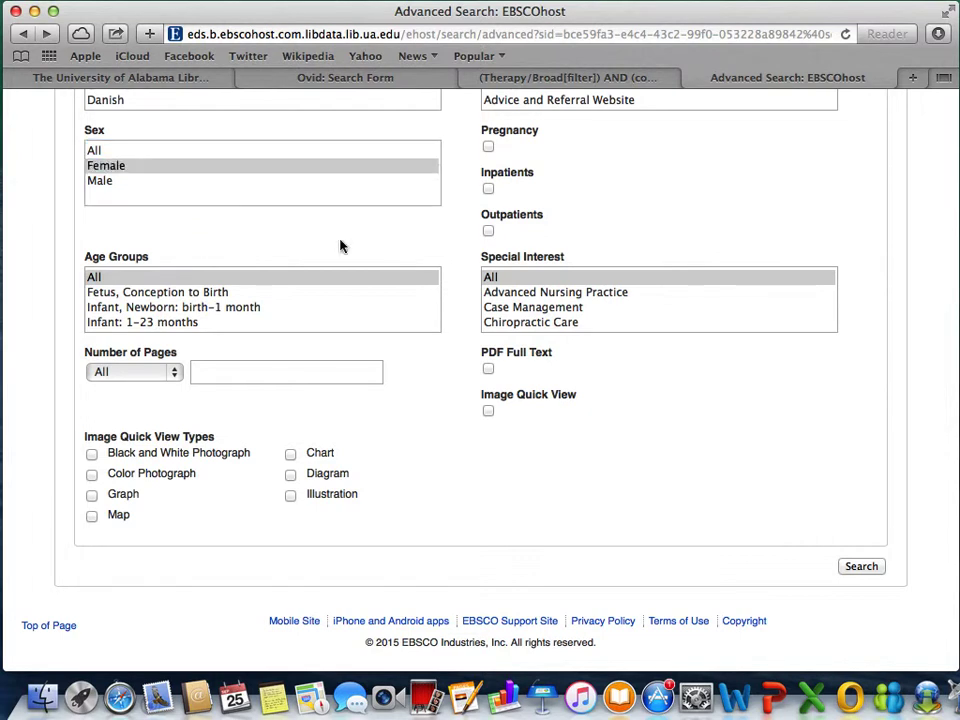
{"action": "left_click", "coordinate": [862, 567]}
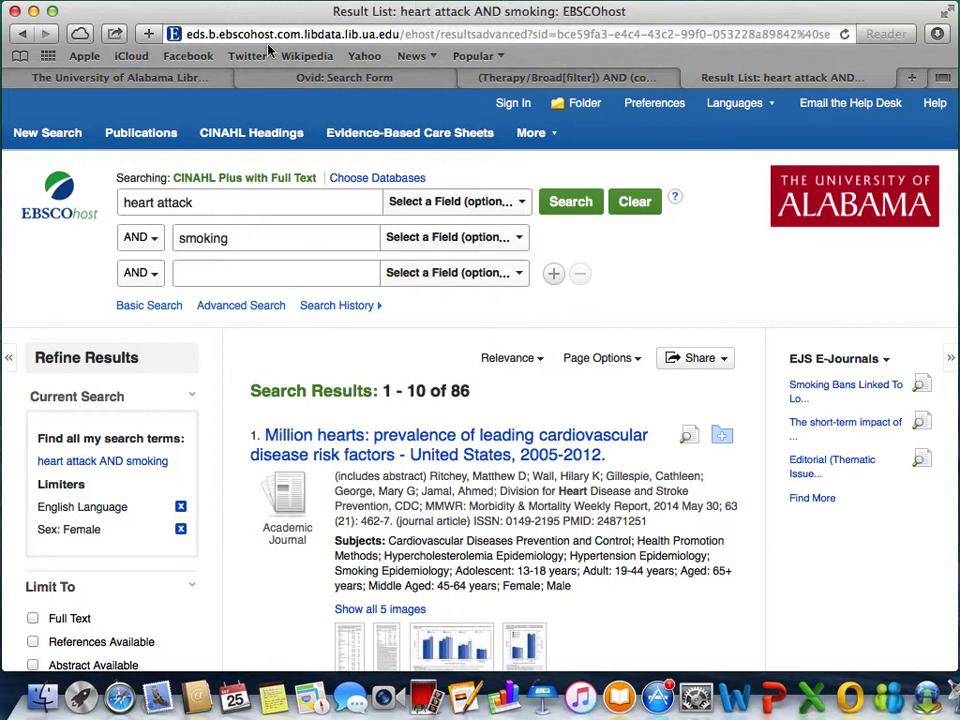
Compare the Ovid search history, the PubMed results and the CINAHL result list, ending on CINAHL
{"action": "left_click", "coordinate": [258, 80]}
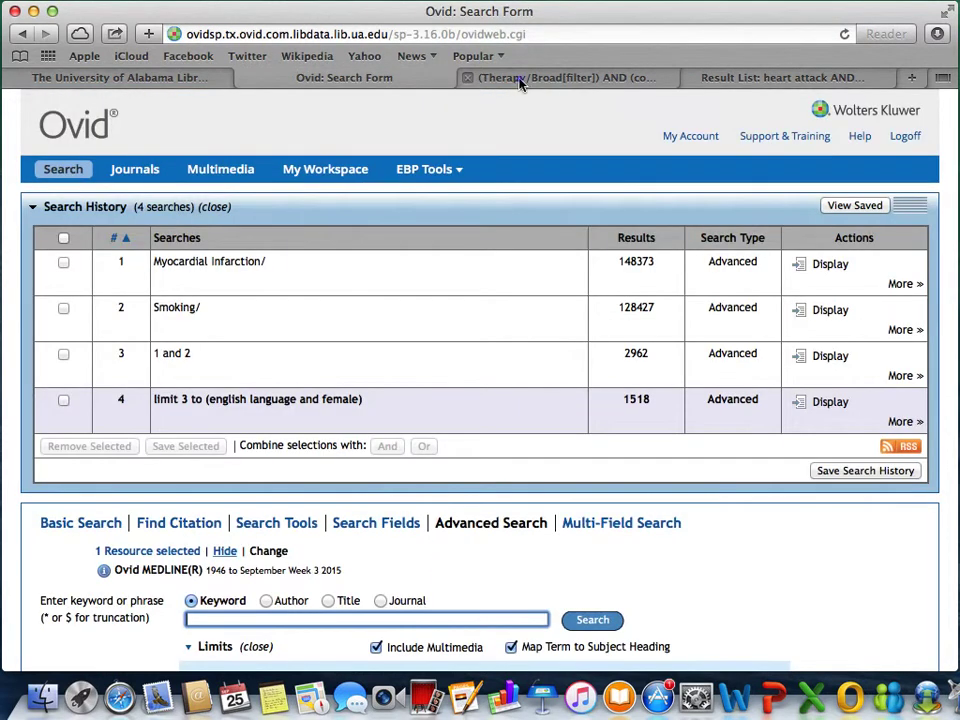
{"action": "left_click", "coordinate": [520, 80]}
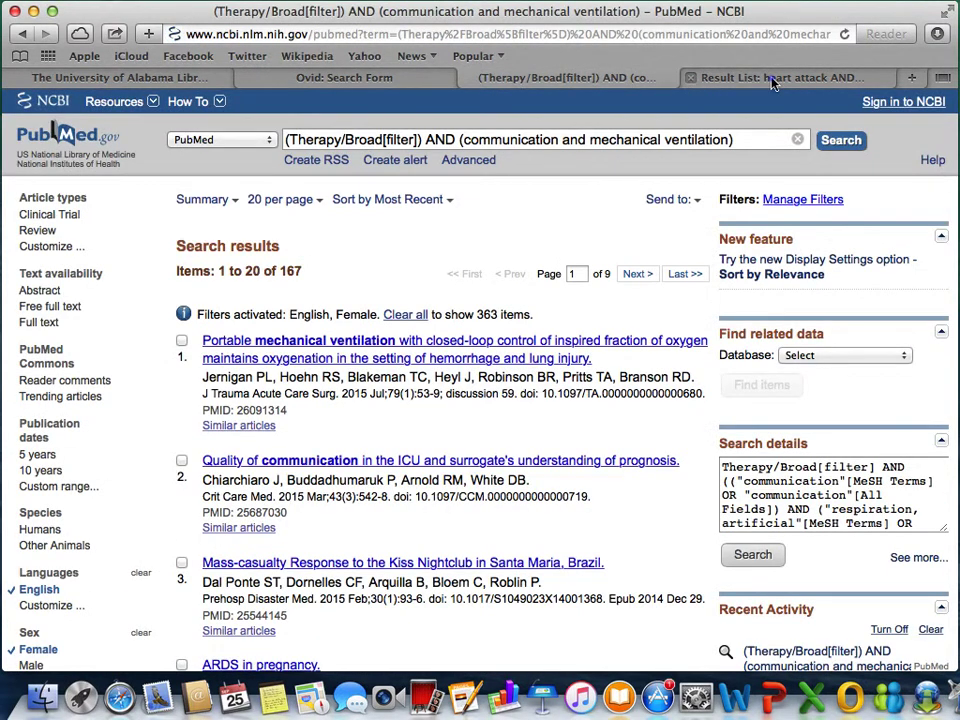
{"action": "left_click", "coordinate": [772, 80]}
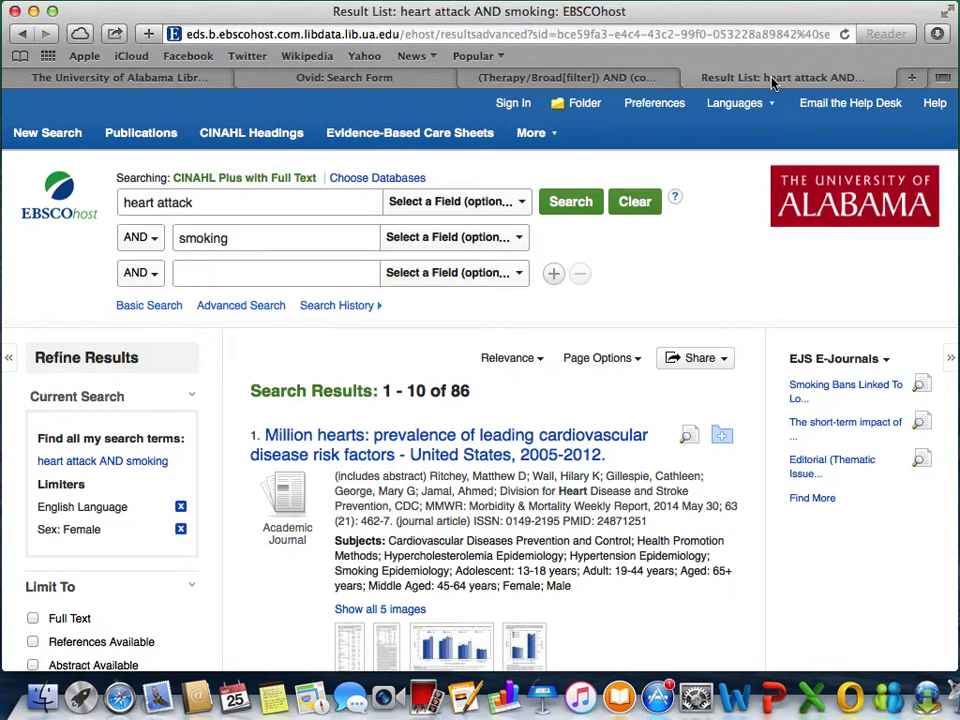